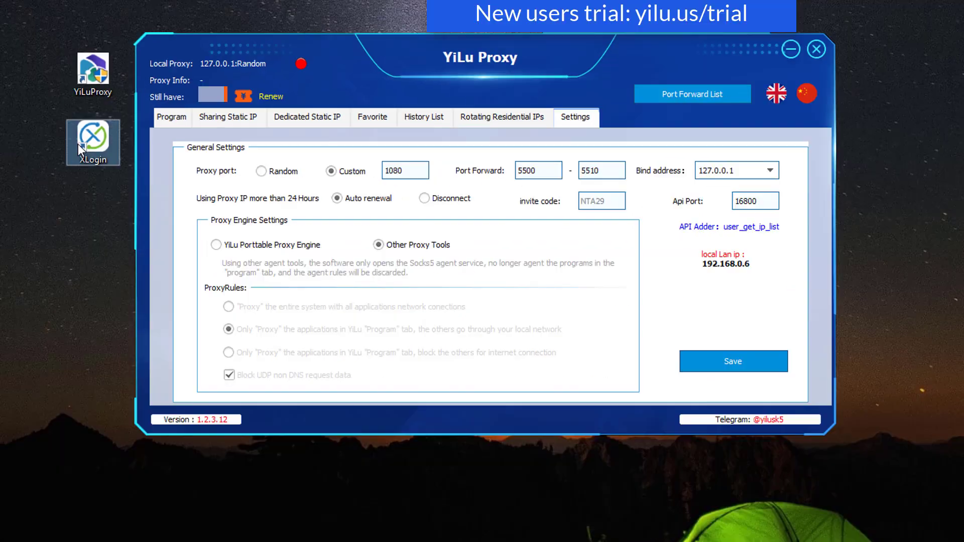
- Launch XLogin and start a new browser profile with the display name yiluproxy
double_click(85, 140)
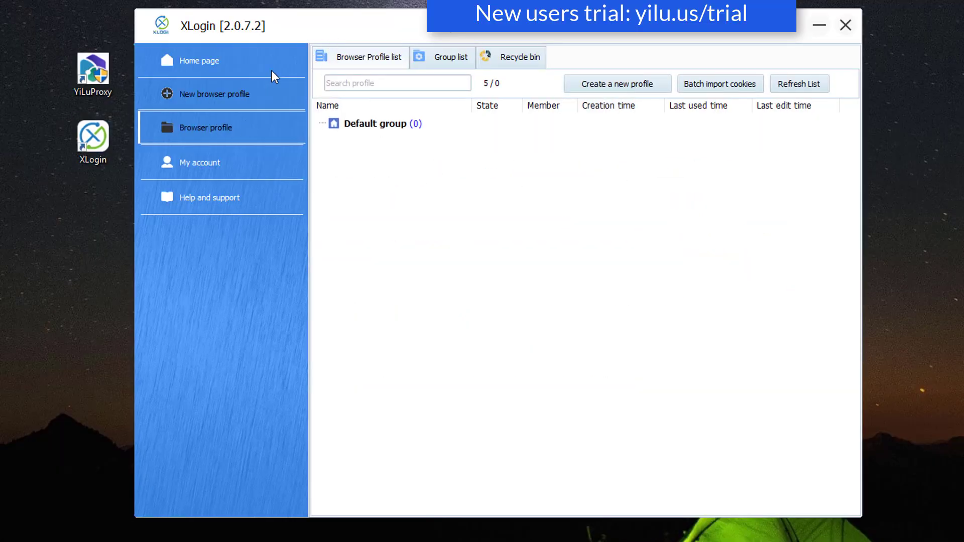
left_click(218, 95)
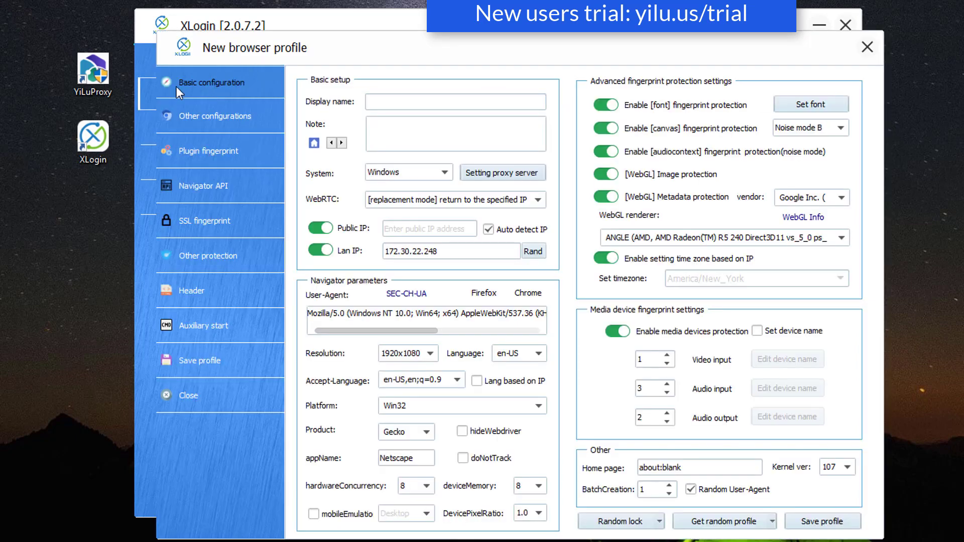
left_click(384, 102)
type("yil")
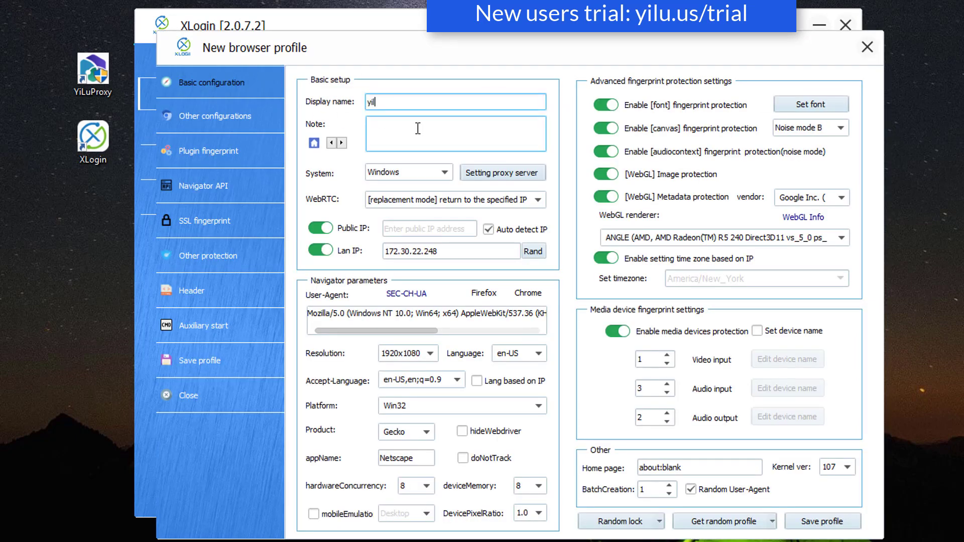
type("uproxy")
- Set the profile's system to Windows and enable language based on IP
left_click(439, 172)
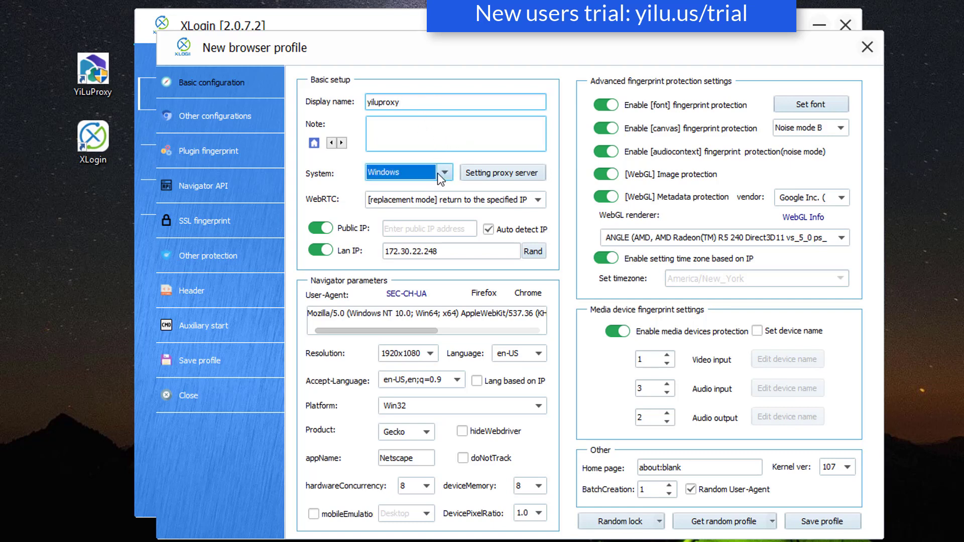
left_click(438, 173)
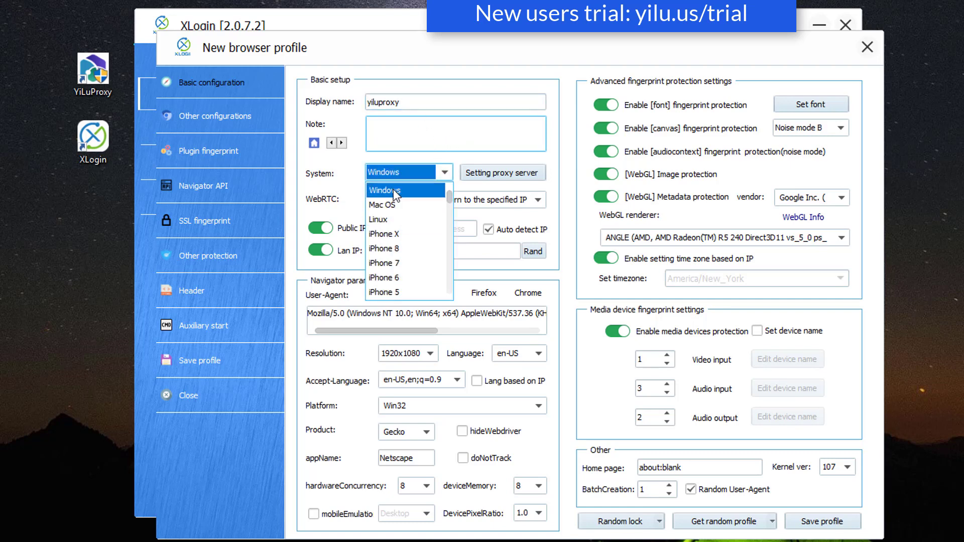
left_click(394, 191)
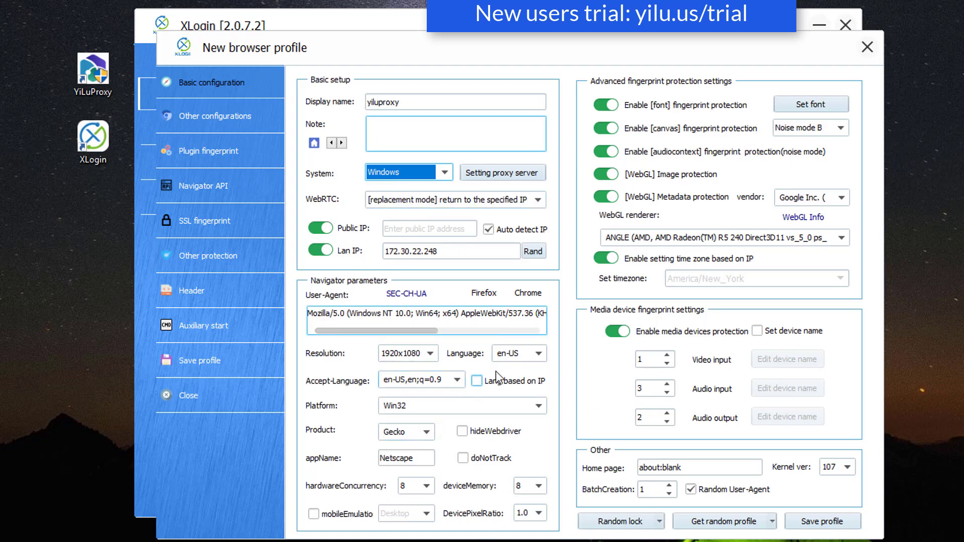
left_click(476, 380)
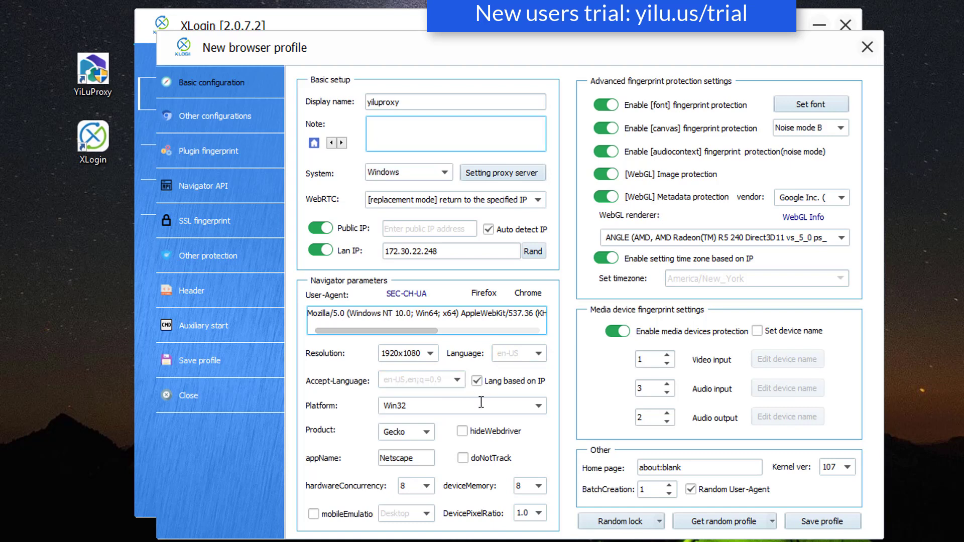
left_click(481, 402)
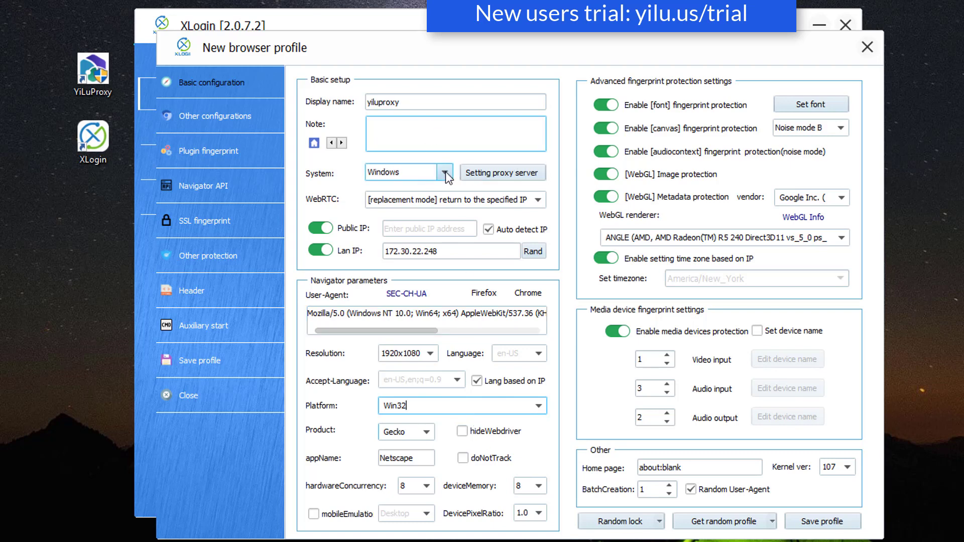
- Enable the proxy server for the profile and choose Socks 5 Proxy as its type
left_click(517, 173)
left_click(301, 220)
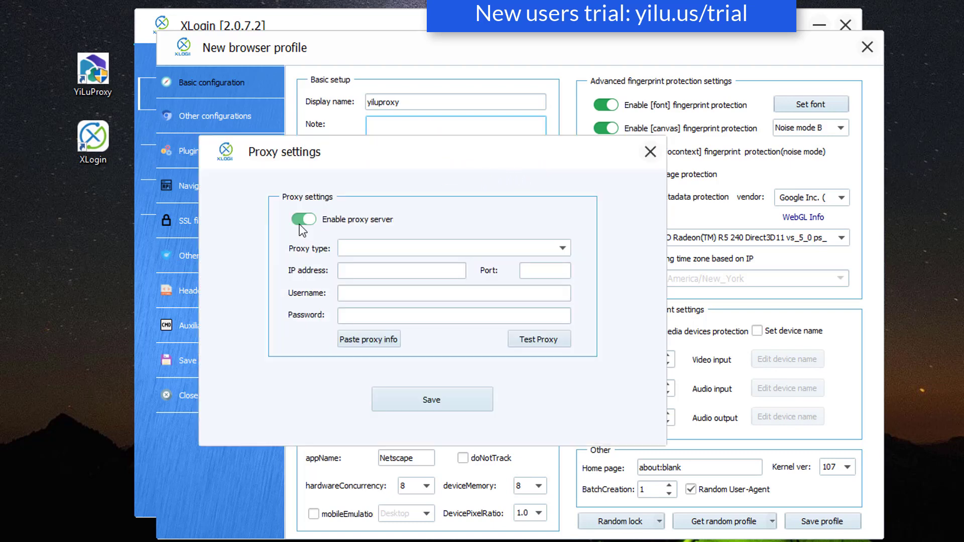
left_click(361, 246)
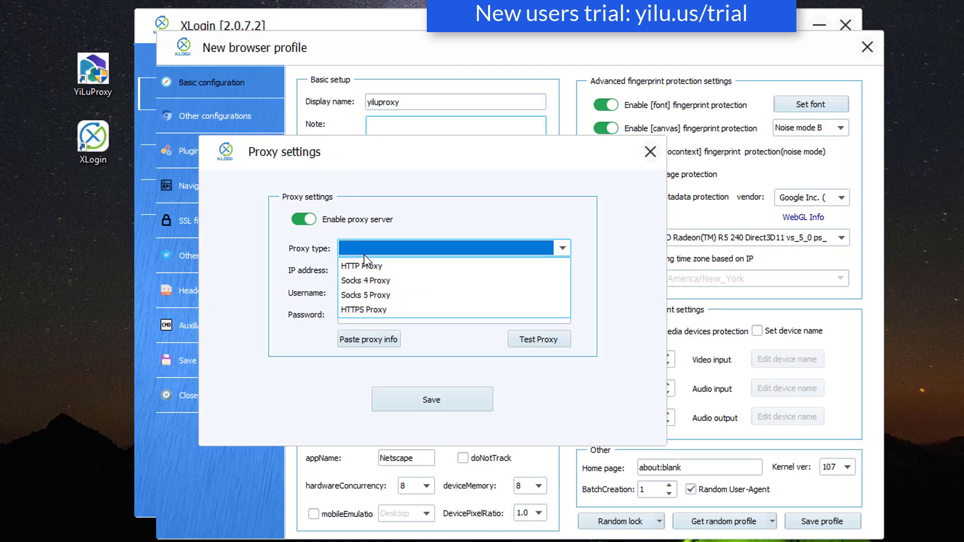
left_click(359, 299)
left_click(399, 269)
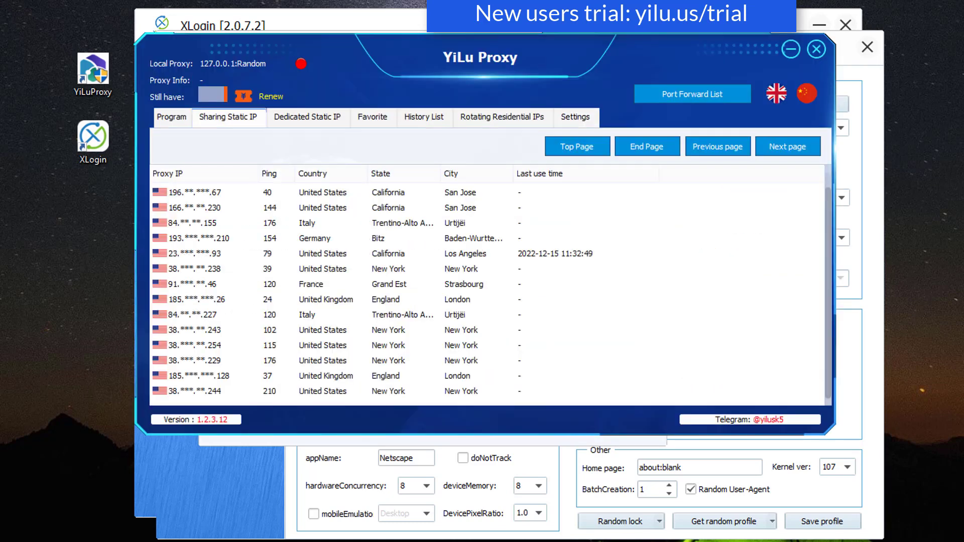
- Switch to YiLu Proxy and connect to the Los Angeles, California shared static IP
right_click(235, 254)
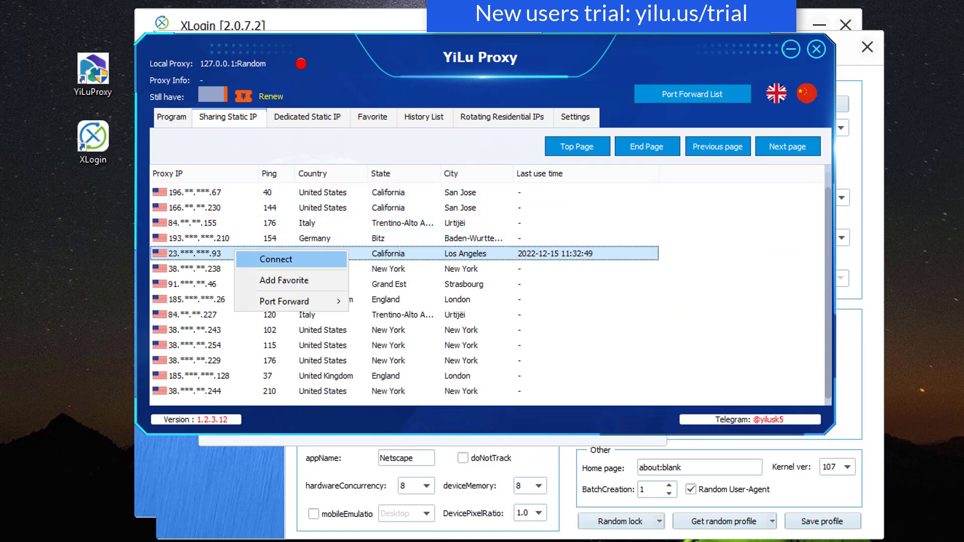
left_click(276, 259)
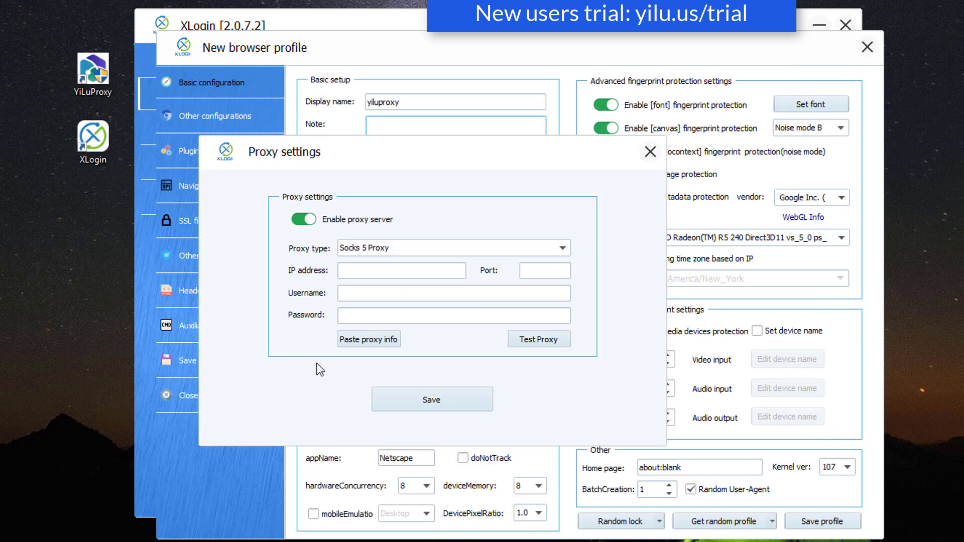
- In XLogin's proxy settings, enter IP address 127.0.0.1 with port 1080, test the proxy and dismiss the result
left_click(377, 271)
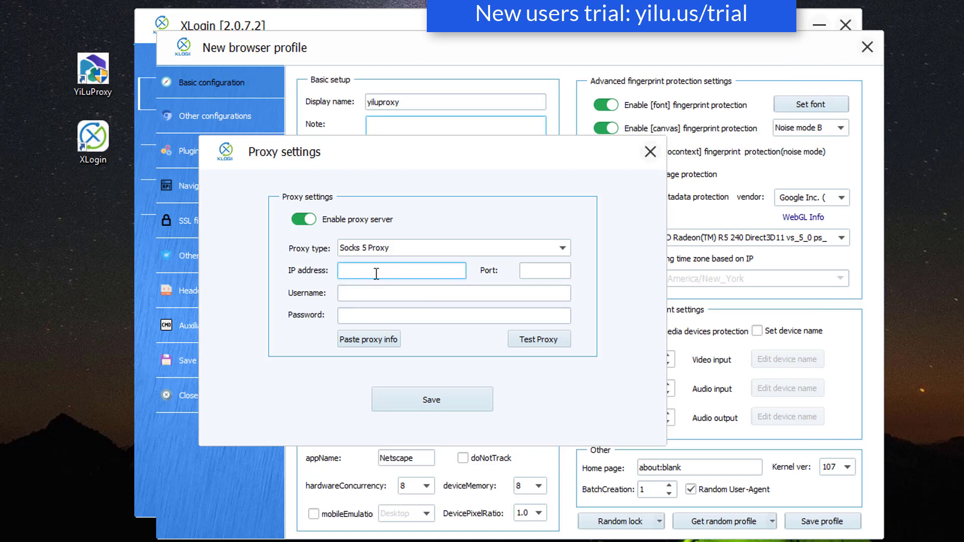
type("127.0.0.1")
left_click(565, 272)
type("1")
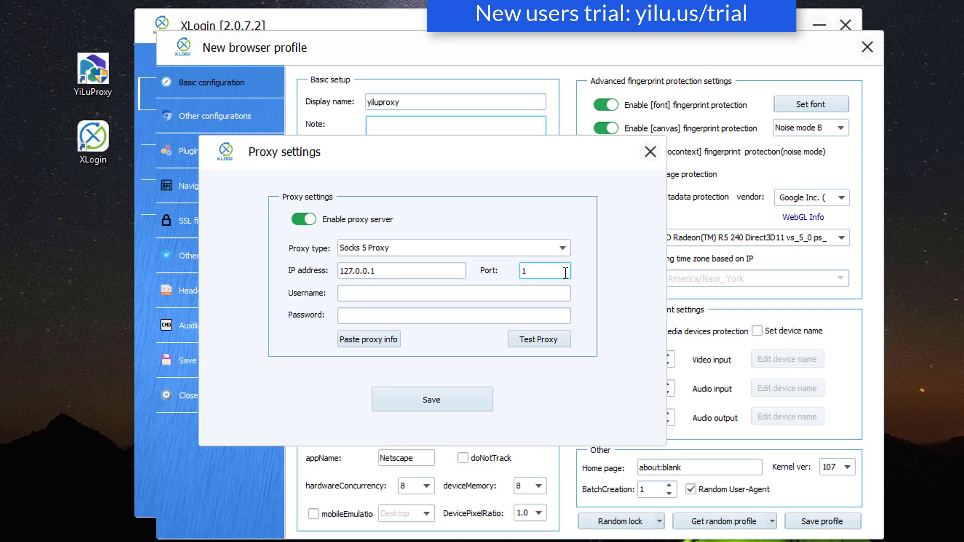
type("080")
left_click(559, 342)
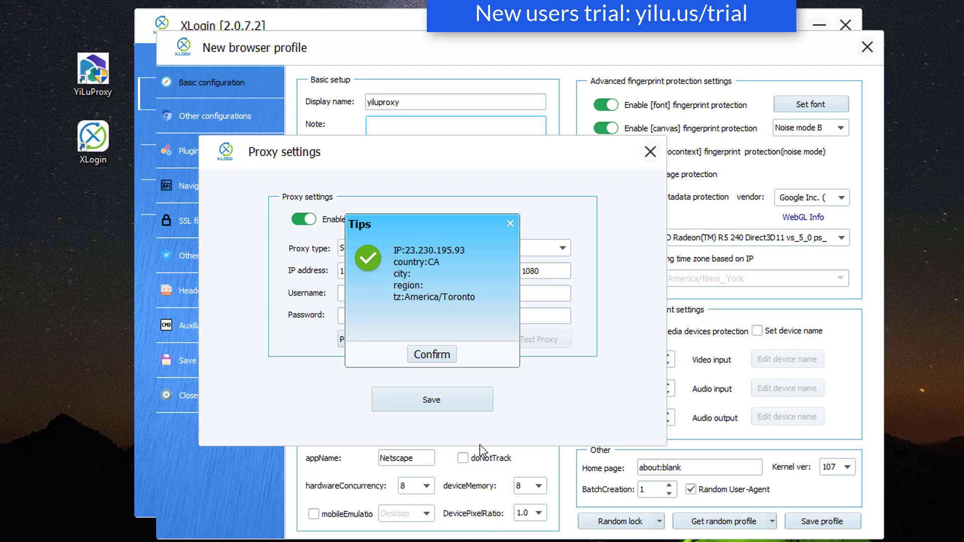
key("alt+Tab")
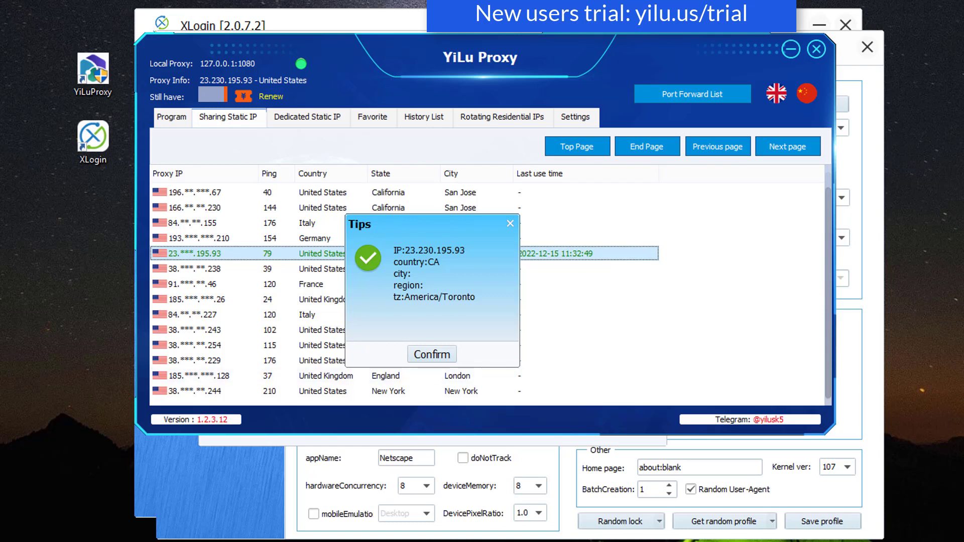
left_click(428, 354)
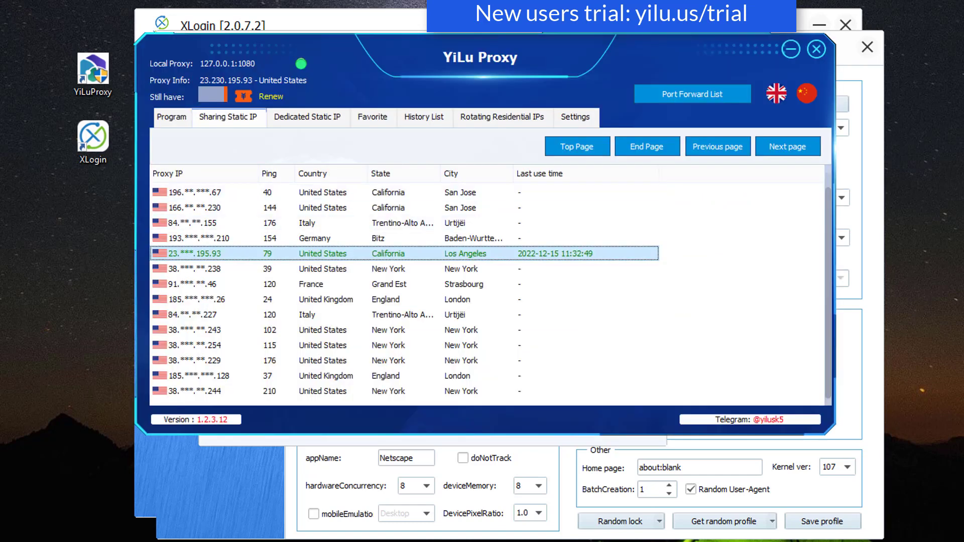
- In YiLu Proxy, forward the Los Angeles static IP to port 5500 and open the port forward list
right_click(269, 255)
mouse_move(321, 307)
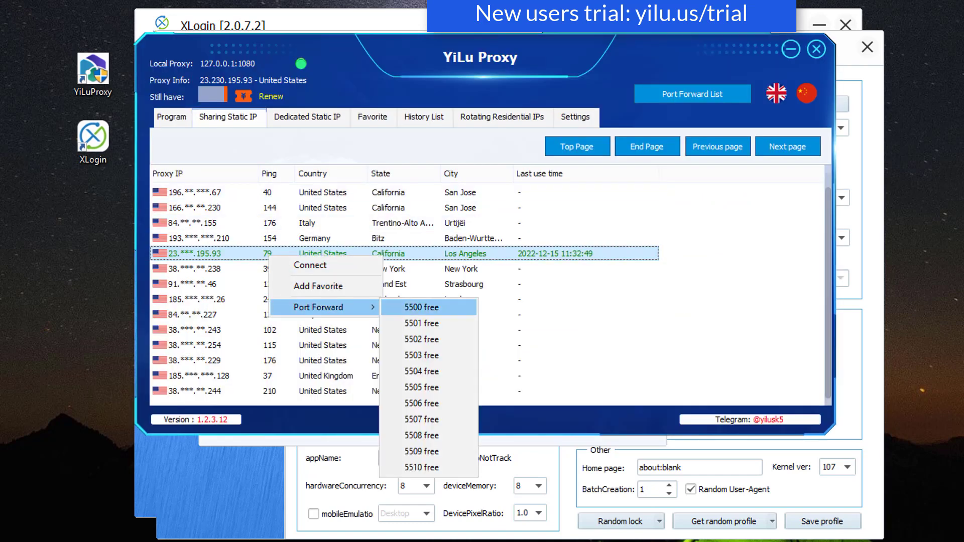
left_click(422, 307)
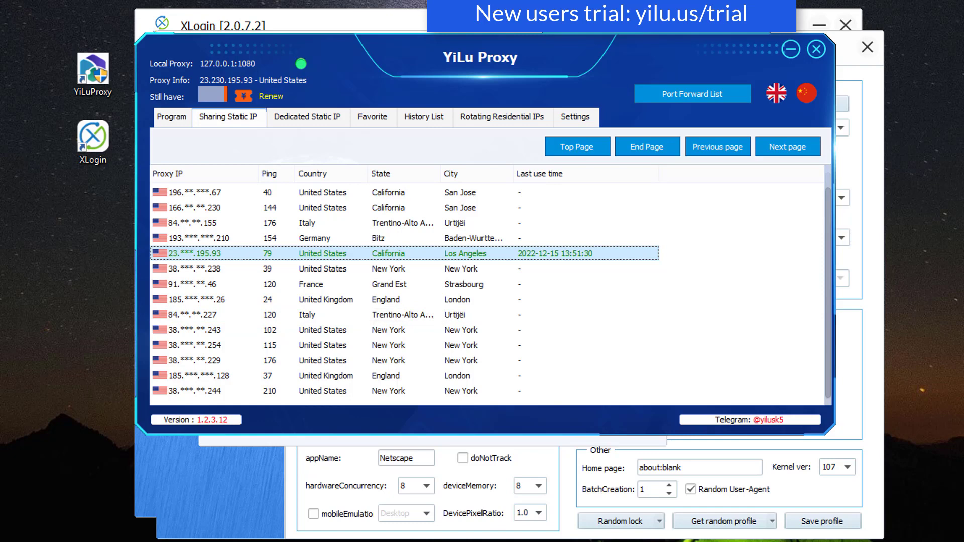
left_click(692, 94)
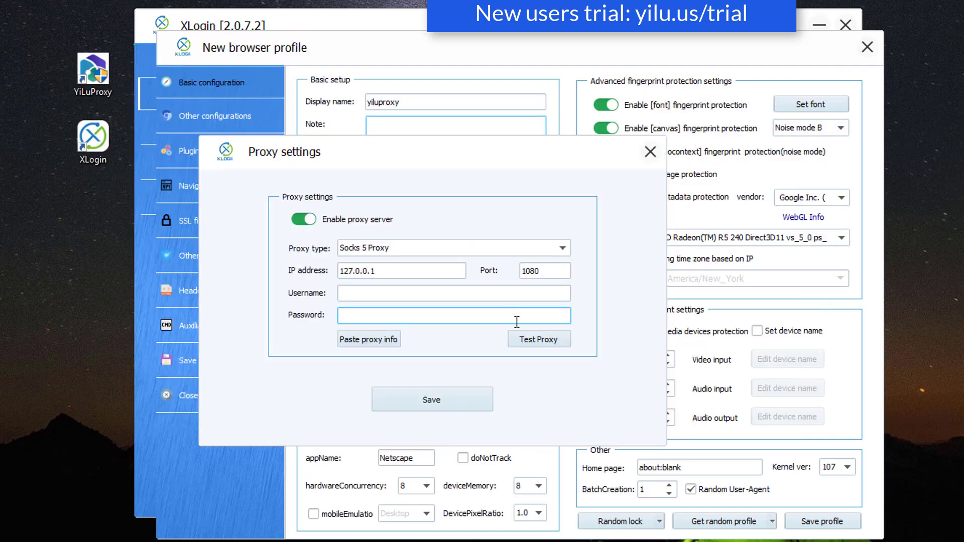
- Set XLogin's proxy port to 5500 and test it, closing YiLu Proxy's port forward list and the test result
double_click(551, 271)
key("BackSpace")
type("5500")
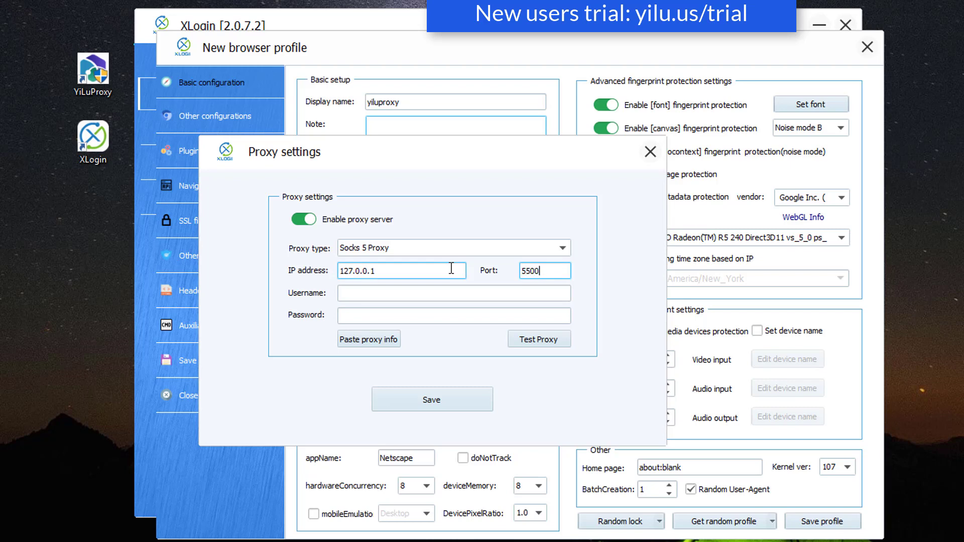
left_click(538, 336)
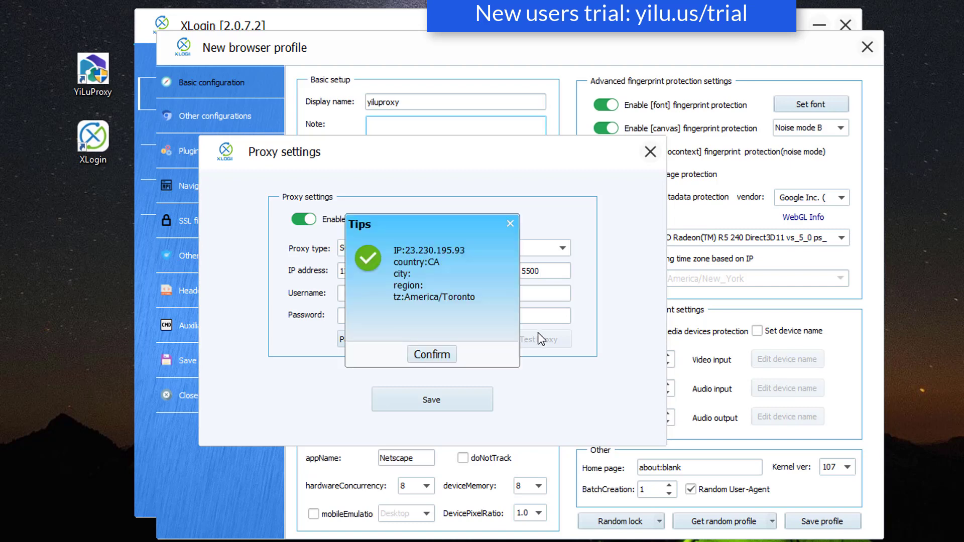
key("alt+Tab")
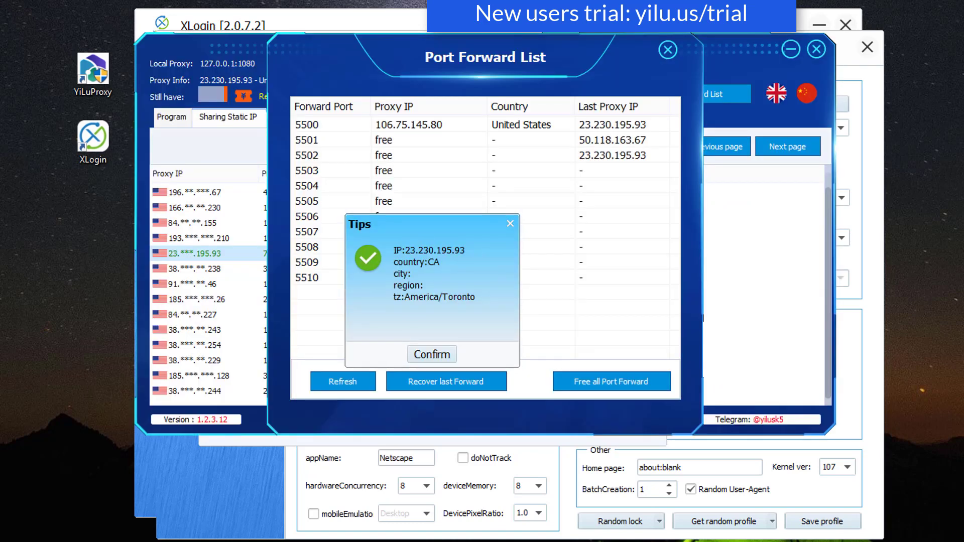
left_click(668, 50)
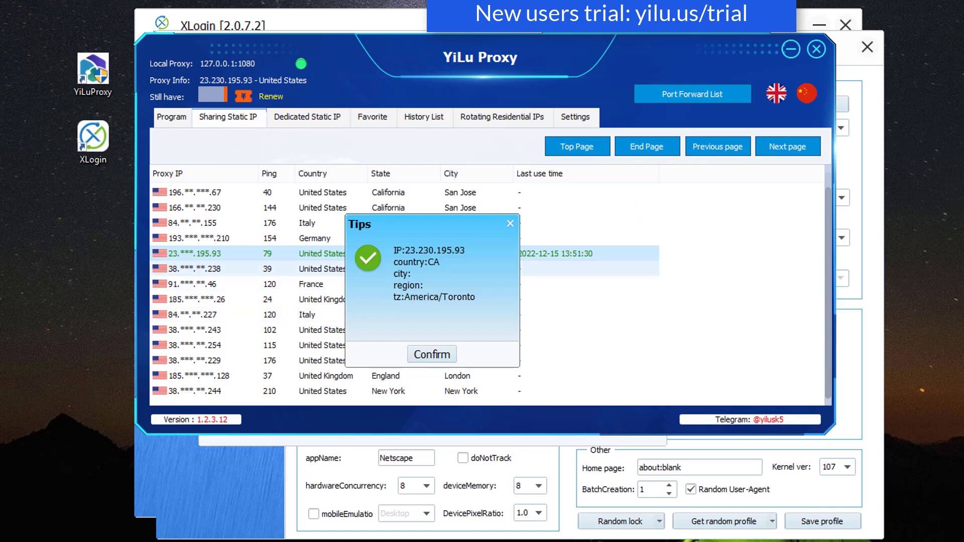
left_click(226, 253)
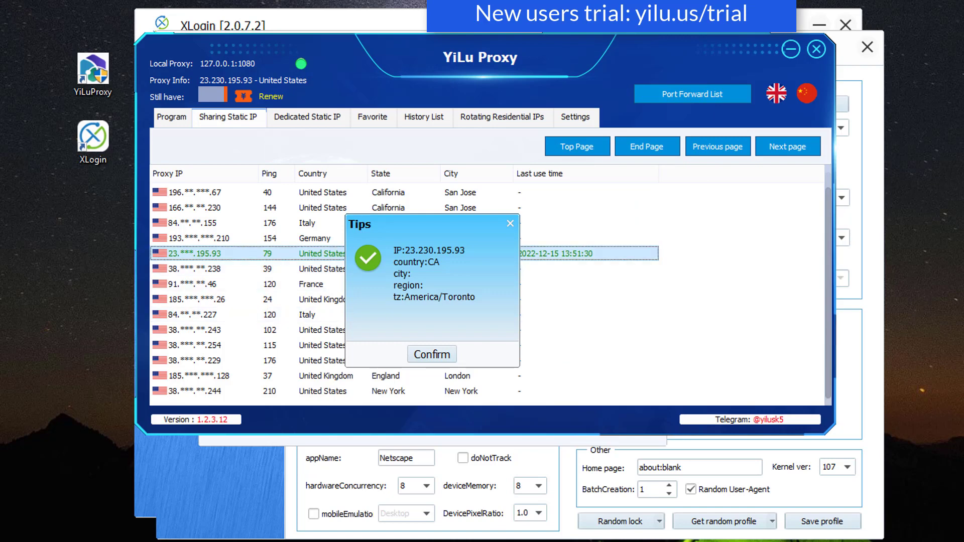
left_click(432, 354)
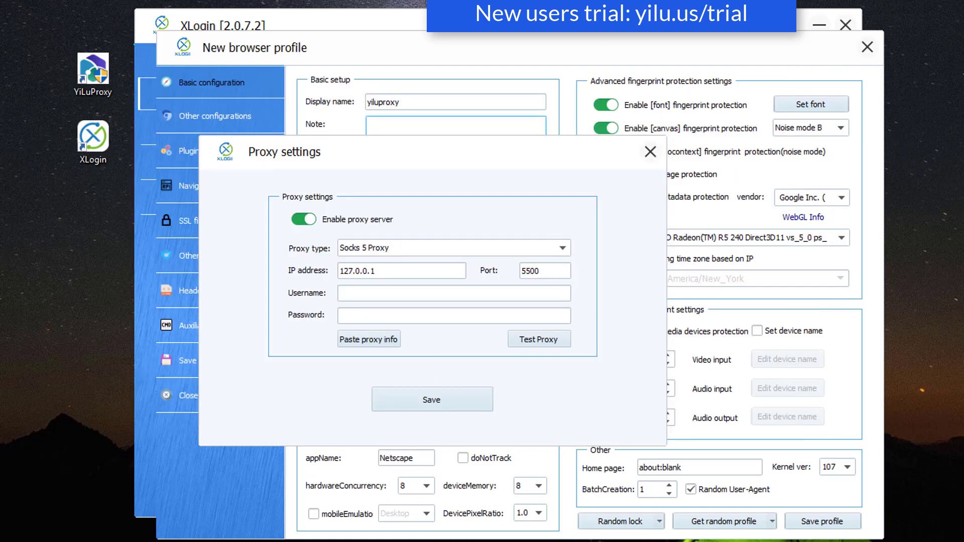
- In YiLu Proxy, load rotating residential IPs for country BI-Burundi, state BM and city Bujumbura
key("alt+Tab")
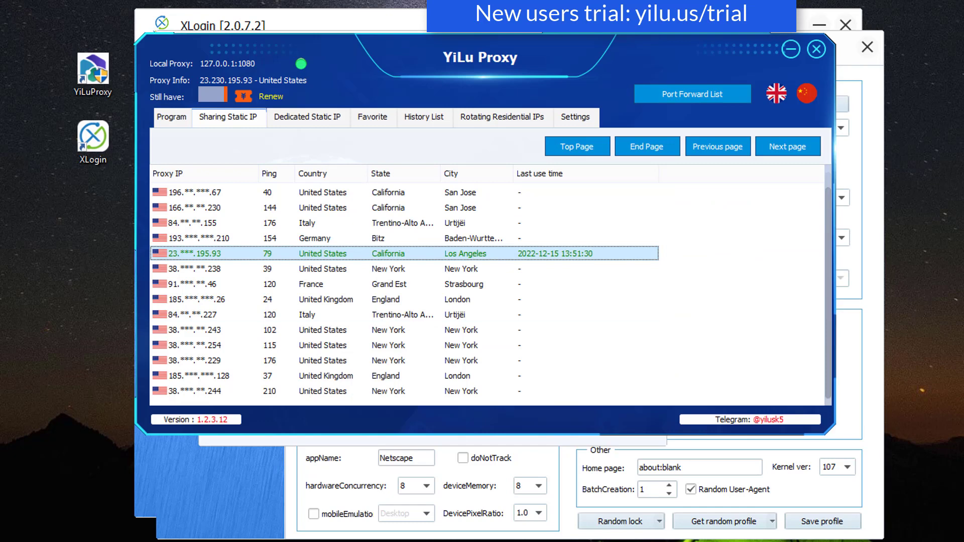
left_click(502, 116)
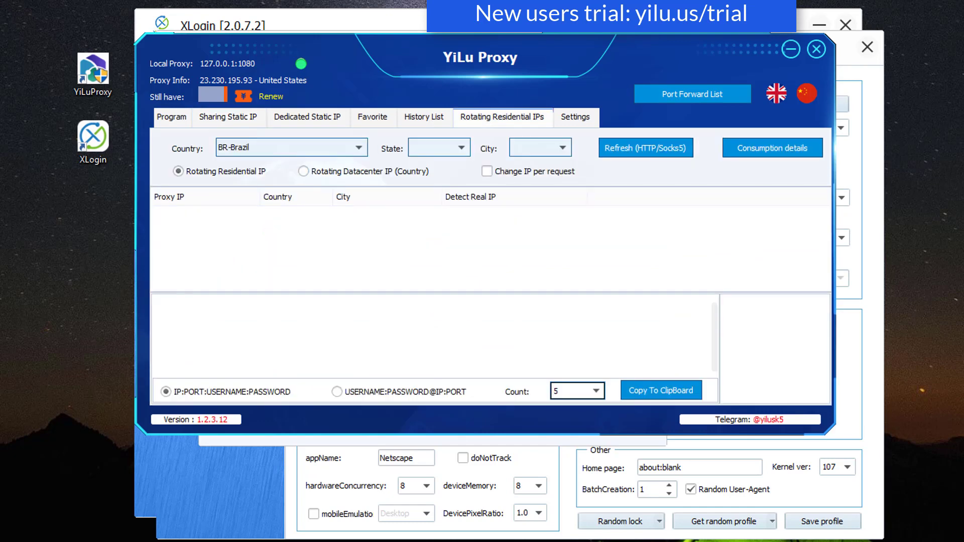
left_click(303, 171)
left_click(178, 171)
left_click(291, 147)
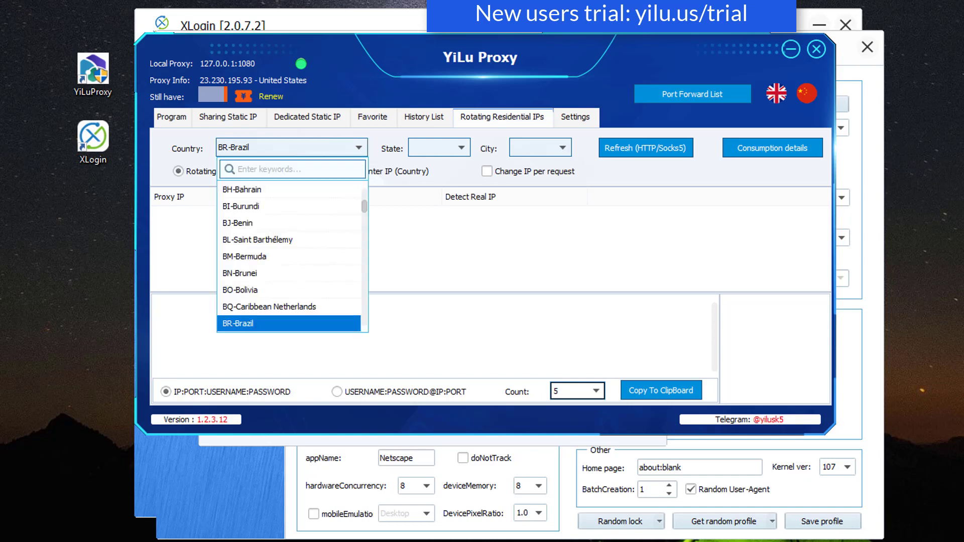
left_click(236, 205)
left_click(439, 148)
left_click(466, 239)
left_click(540, 147)
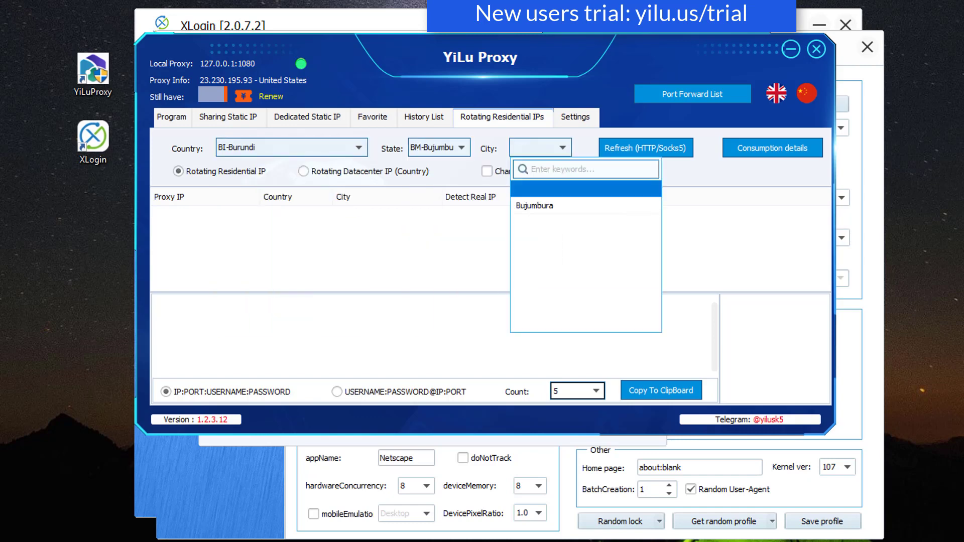
left_click(534, 205)
left_click(645, 148)
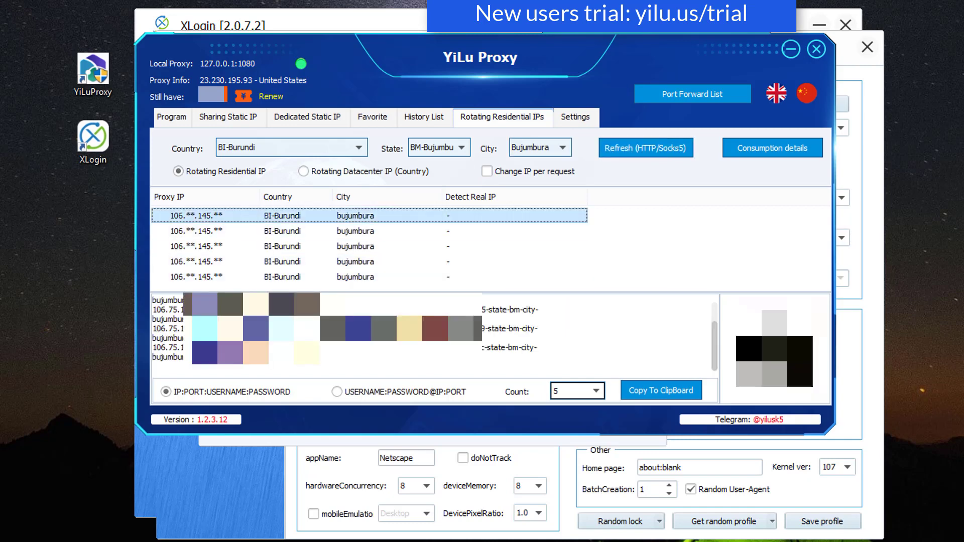
- Forward the first Burundi residential proxy to port 5501 and open the port forward list
right_click(246, 217)
mouse_move(301, 285)
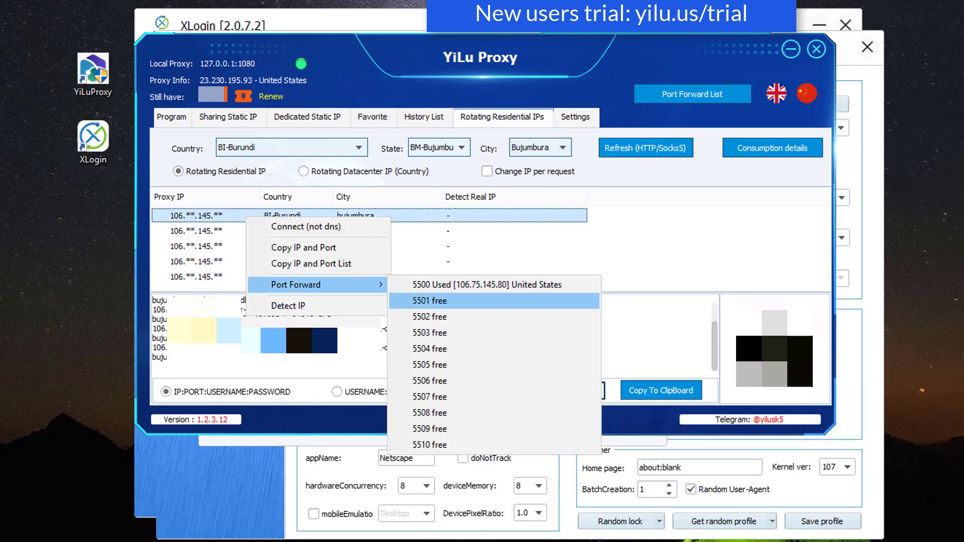
left_click(430, 301)
left_click(693, 94)
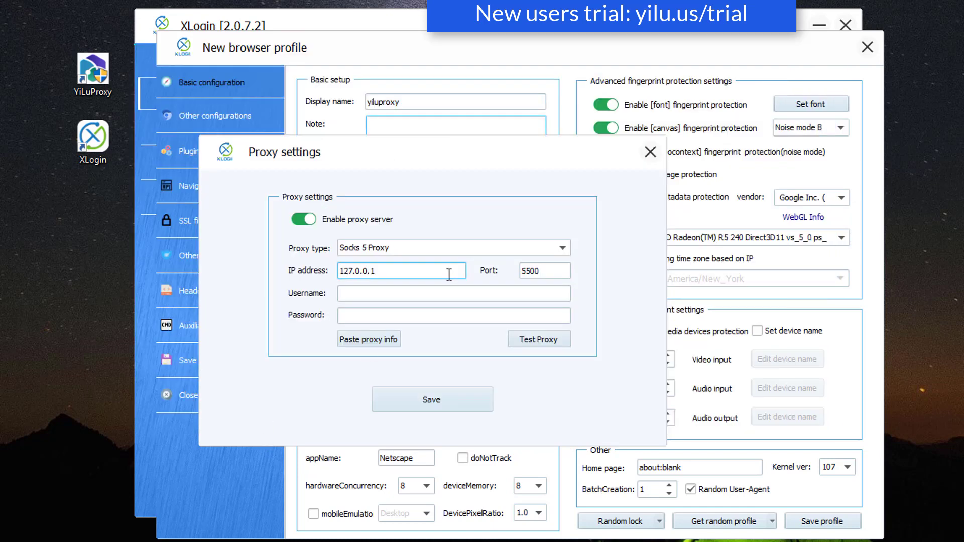
- Set XLogin's proxy port to 5501 and test the Socks 5 connection, closing YiLu Proxy's port forward list and the test result
left_click(545, 270)
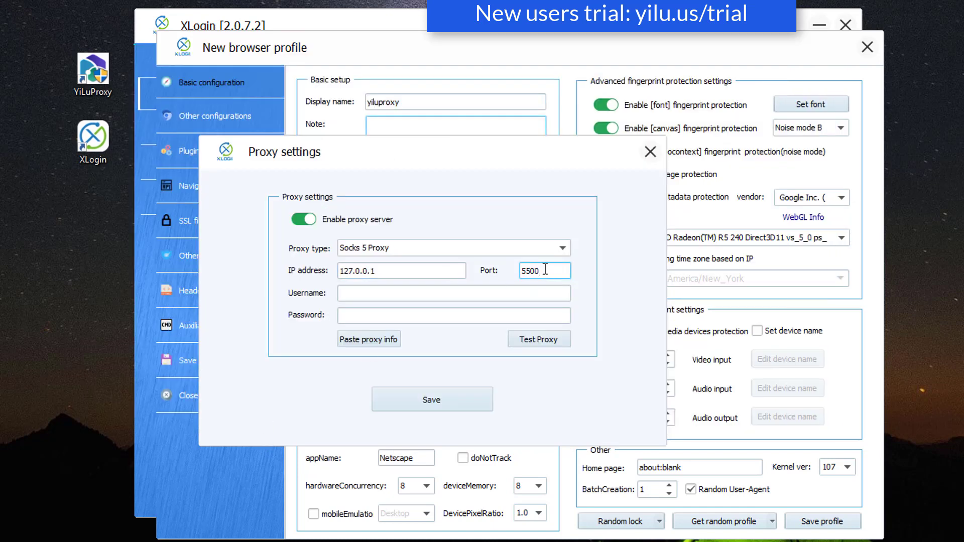
key("BackSpace")
type("1")
left_click(537, 340)
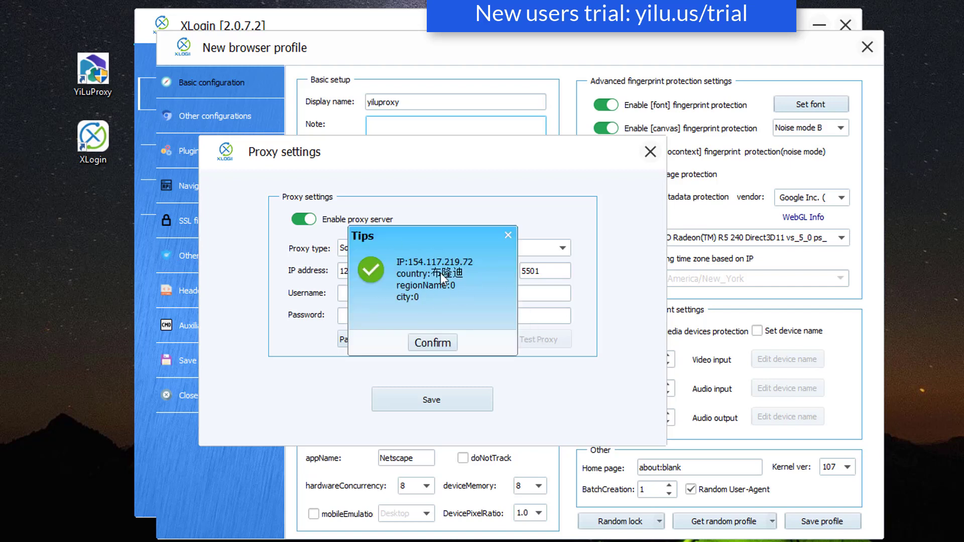
key("alt+Tab")
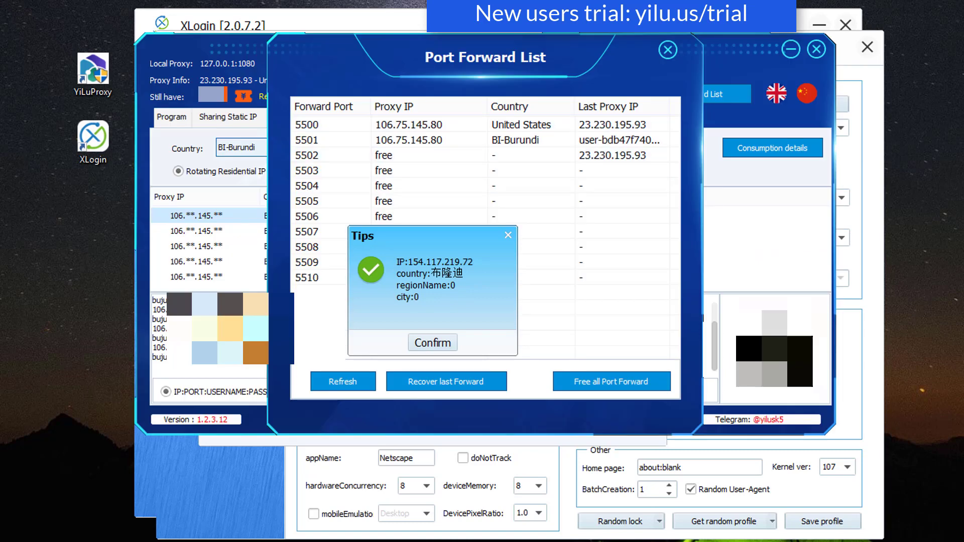
left_click(676, 49)
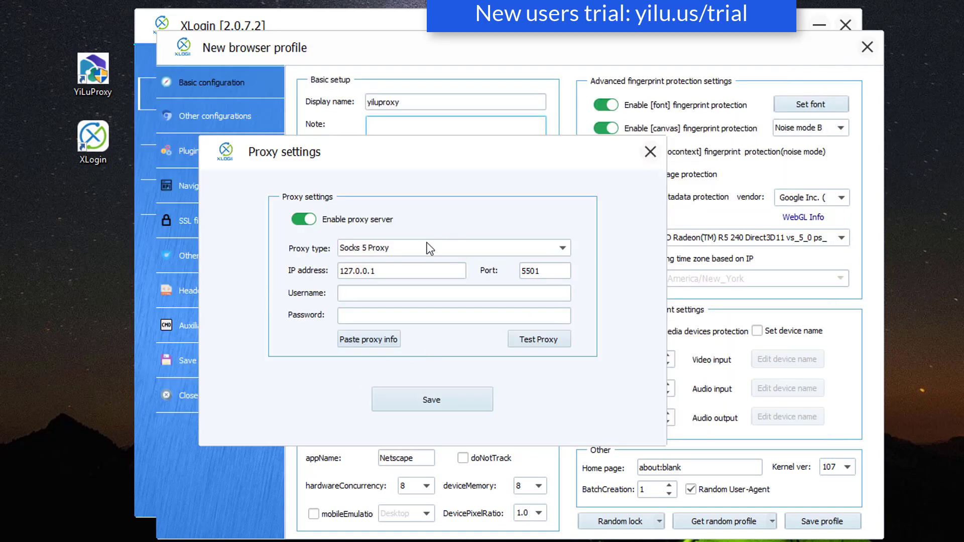
- Change the proxy type to HTTP Proxy and test the connection on port 5501, closing the test result
left_click(421, 248)
left_click(416, 267)
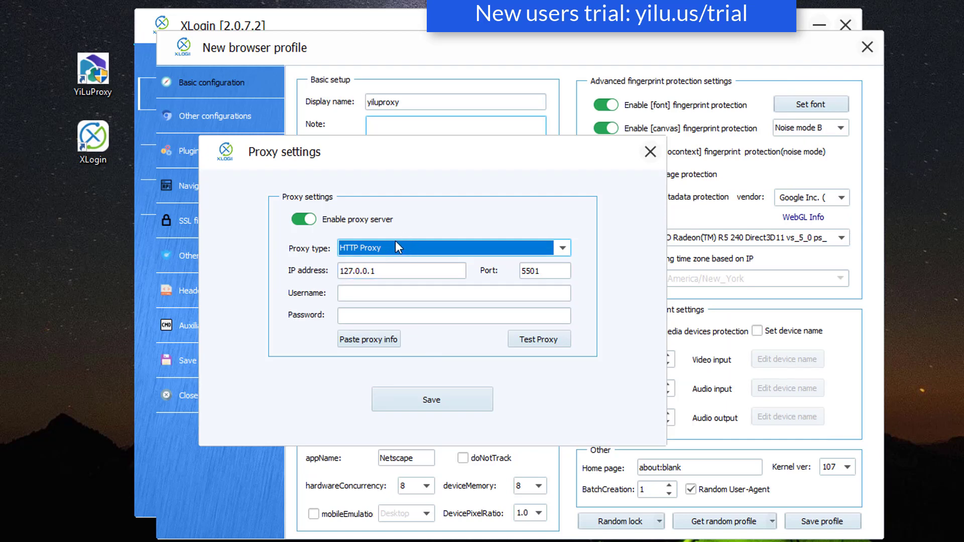
left_click(521, 340)
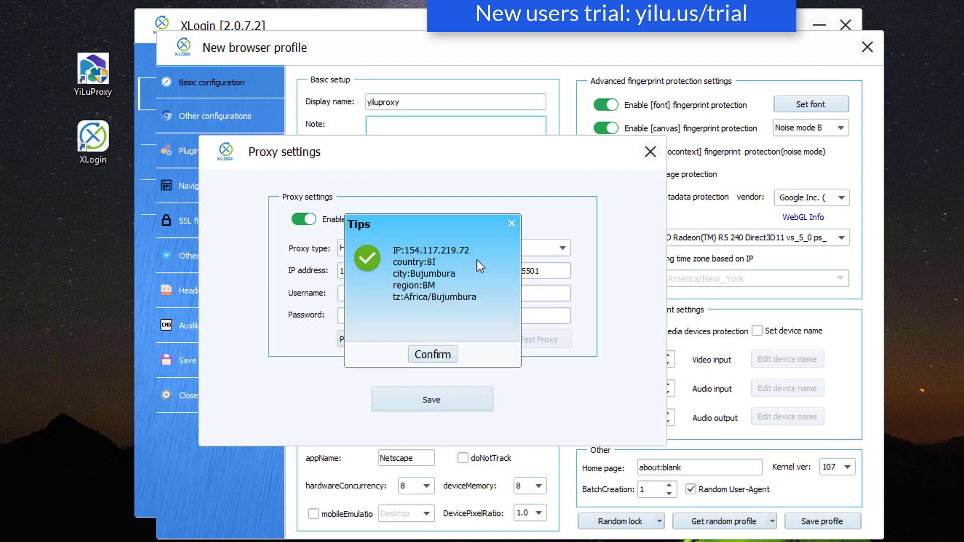
left_click(352, 541)
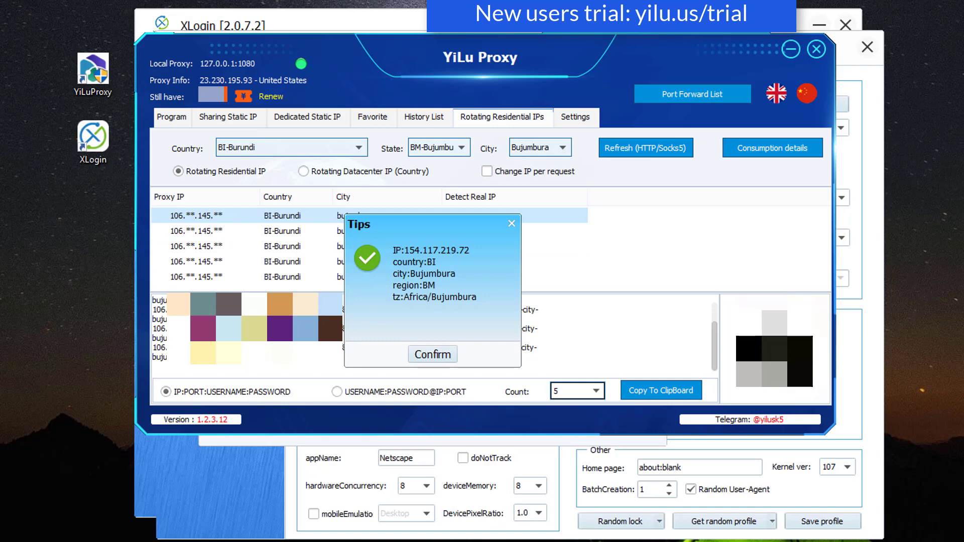
left_click(433, 355)
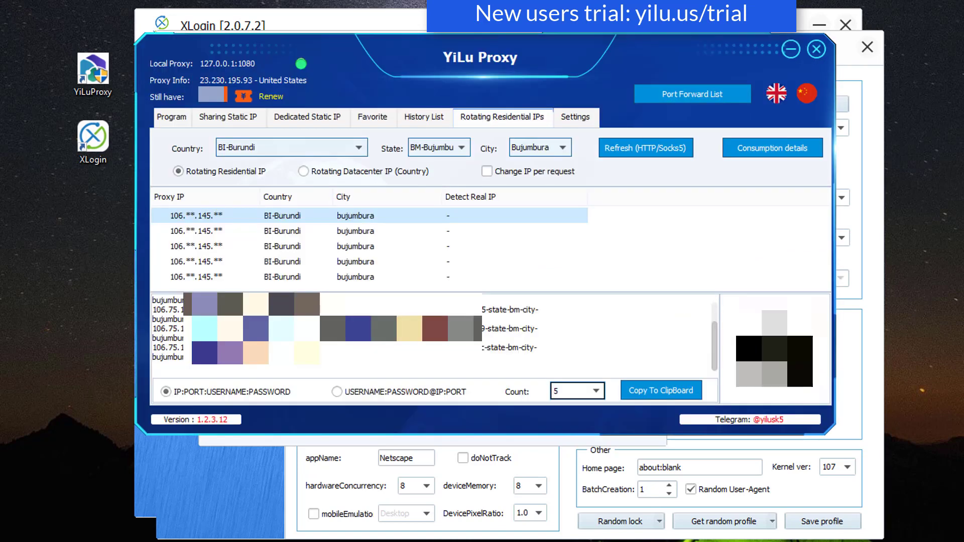
- Copy the third Bujumbura proxy's IP and port in YiLu Proxy and paste its address, port, username and password into XLogin's proxy settings
key("alt+Tab")
left_click(226, 246)
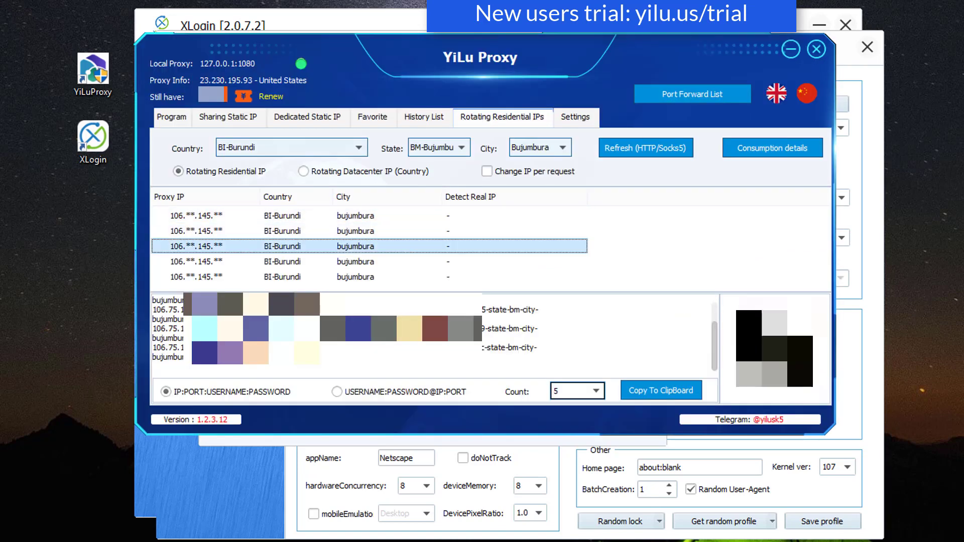
right_click(227, 246)
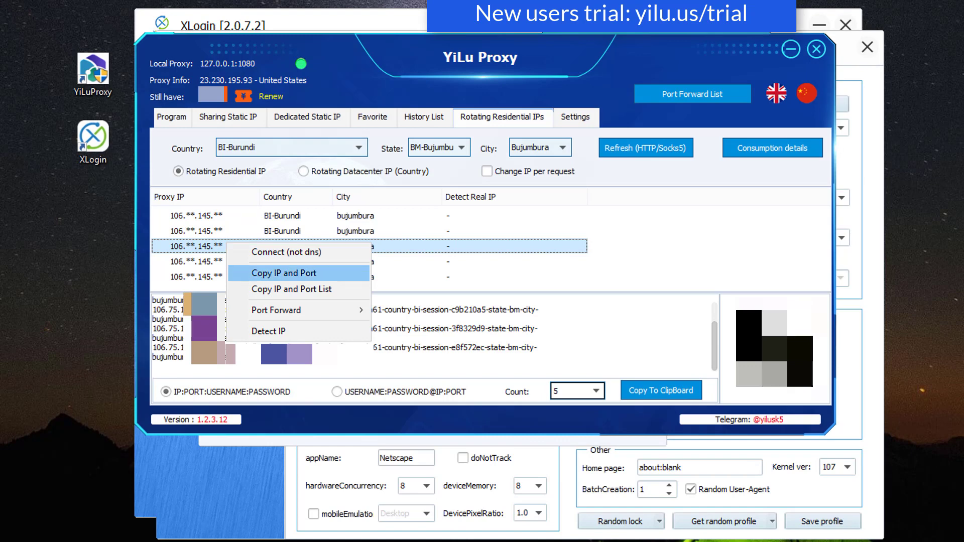
left_click(296, 274)
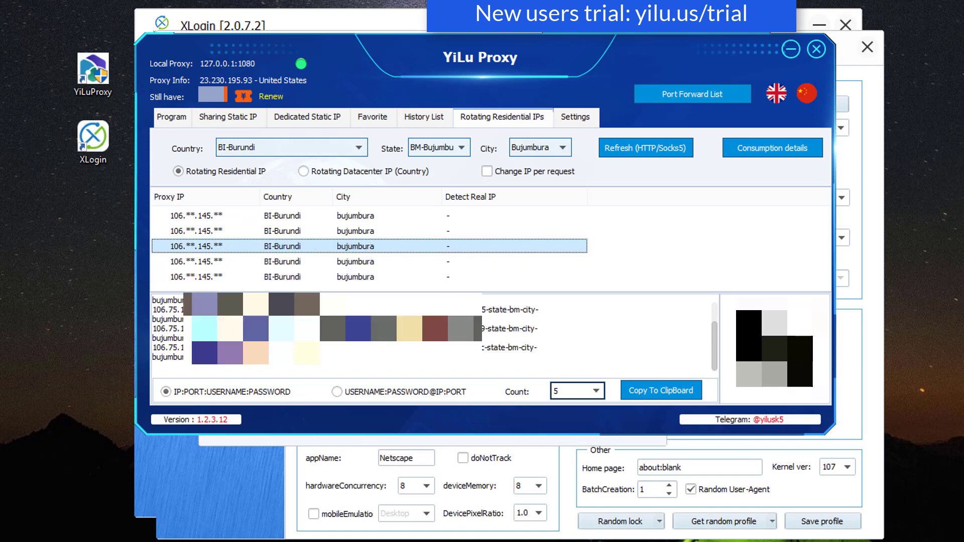
left_click(221, 447)
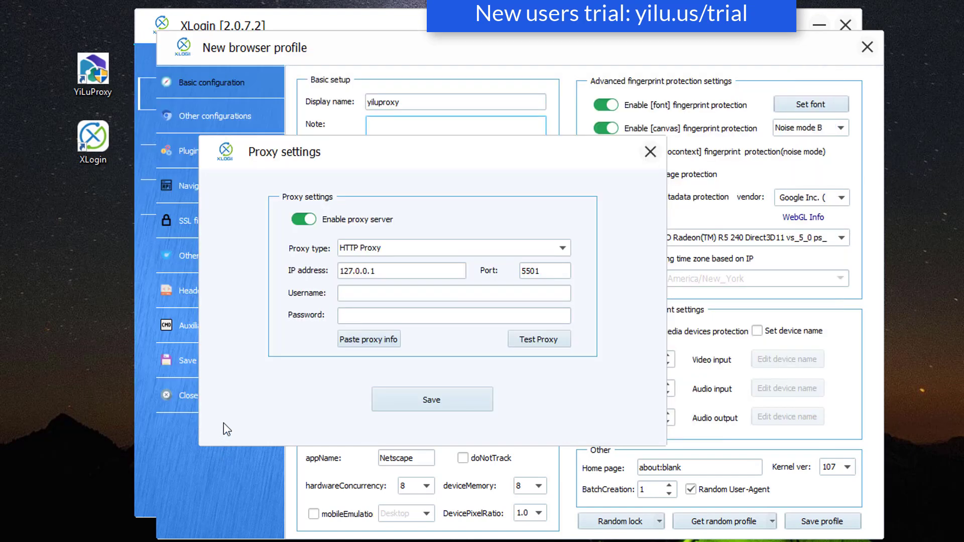
left_click(366, 340)
left_click(361, 339)
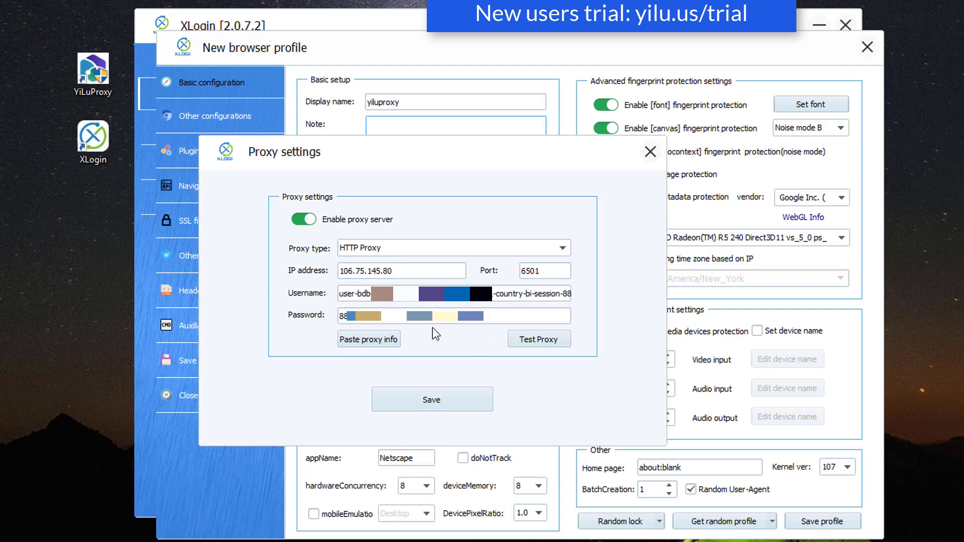
- Set the pasted proxy's type to Socks 5 Proxy and test its connection, closing the test result
left_click(377, 249)
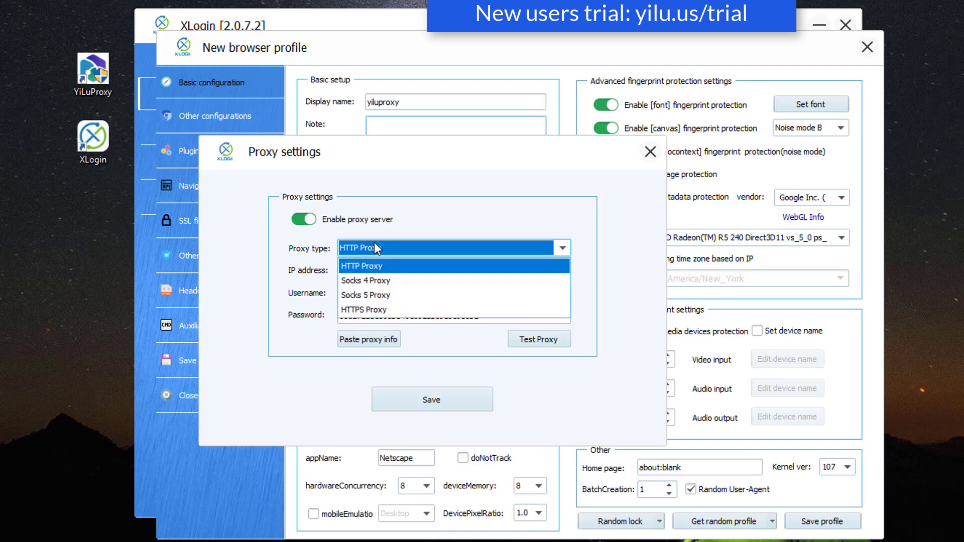
left_click(381, 296)
left_click(510, 340)
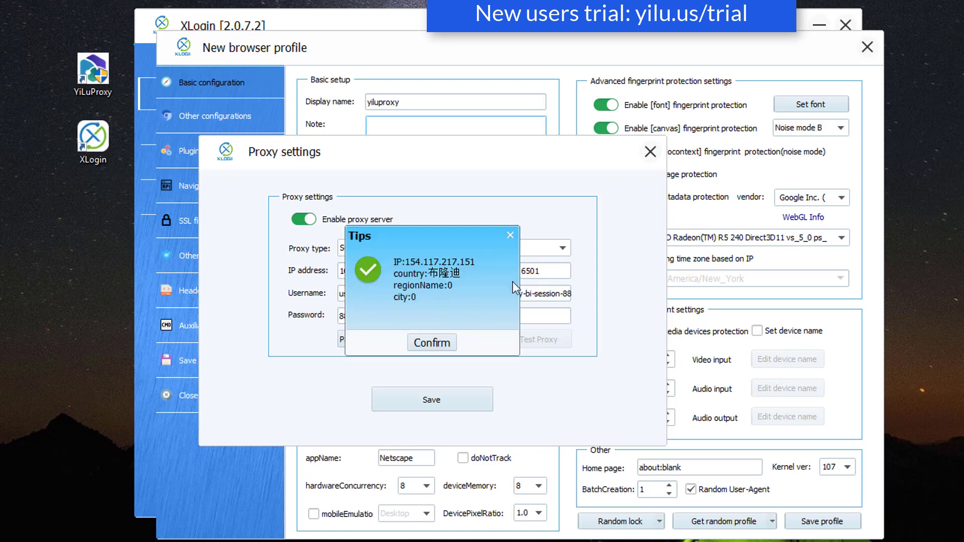
left_click(431, 343)
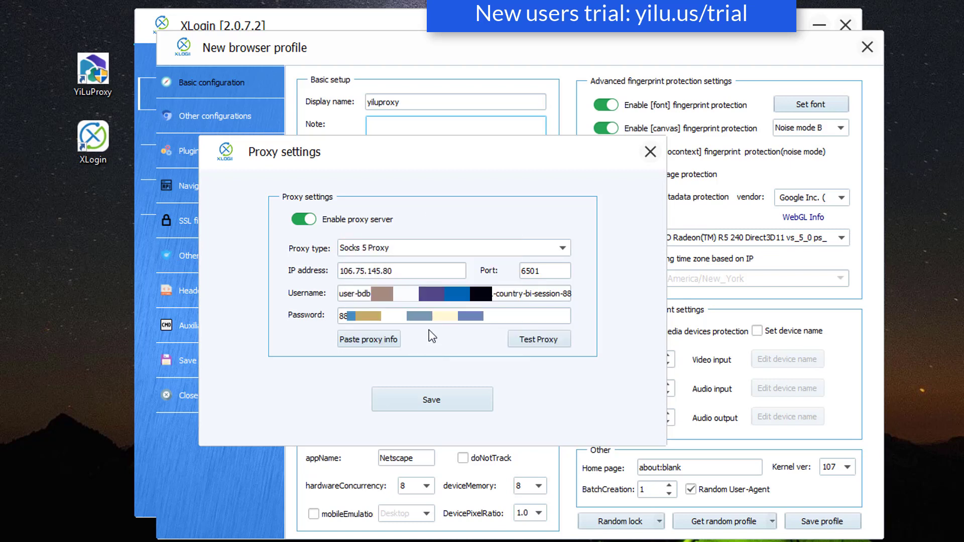
- Switch the pasted proxy's type to HTTP Proxy, test its connection and save the proxy settings
left_click(419, 248)
left_click(398, 265)
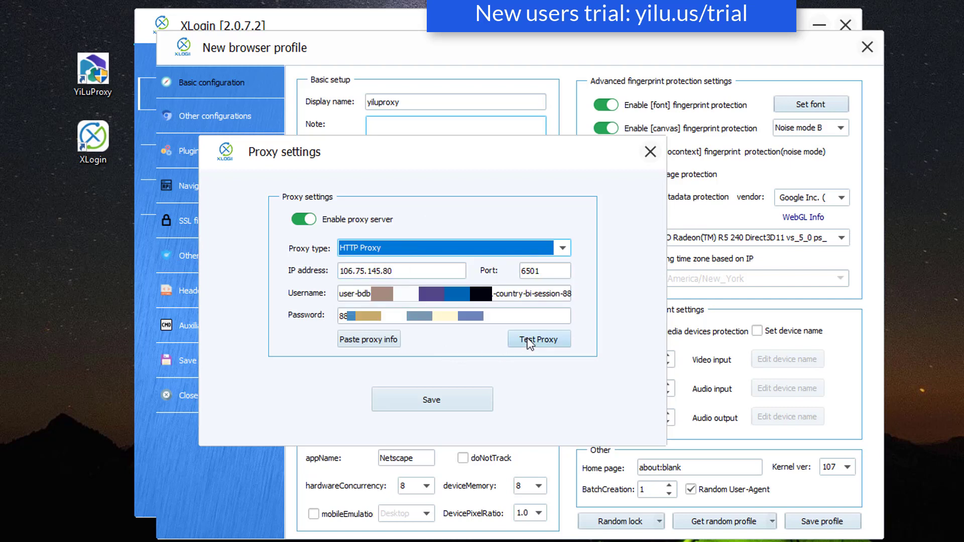
left_click(519, 339)
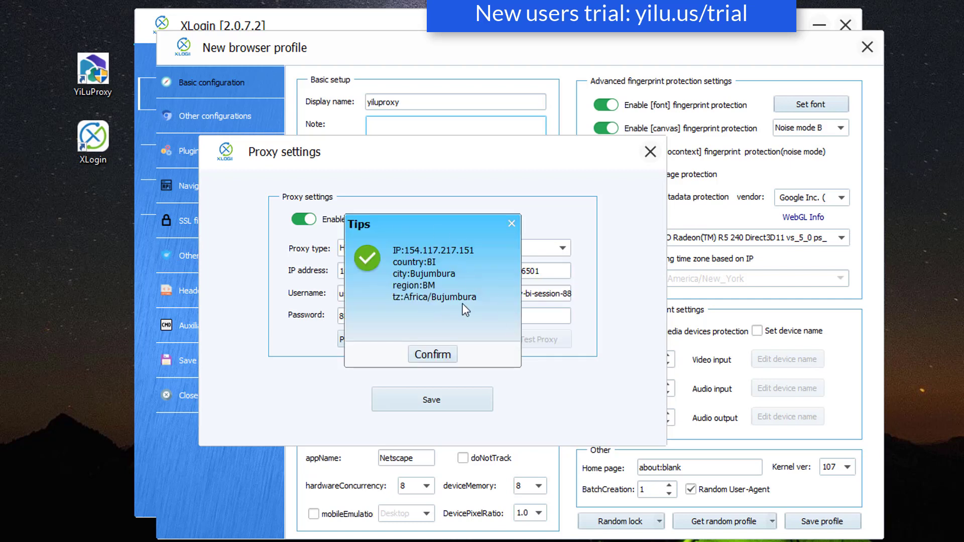
left_click(436, 355)
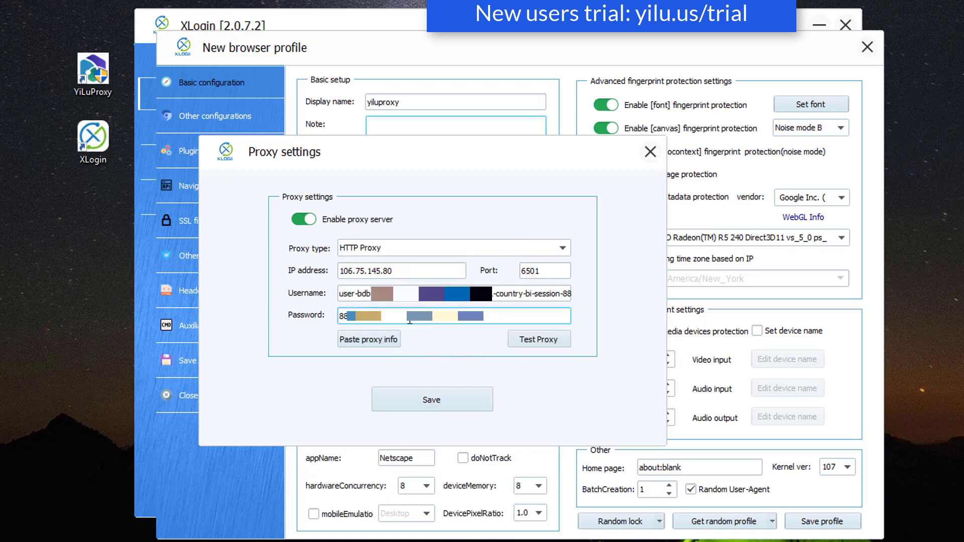
left_click(428, 402)
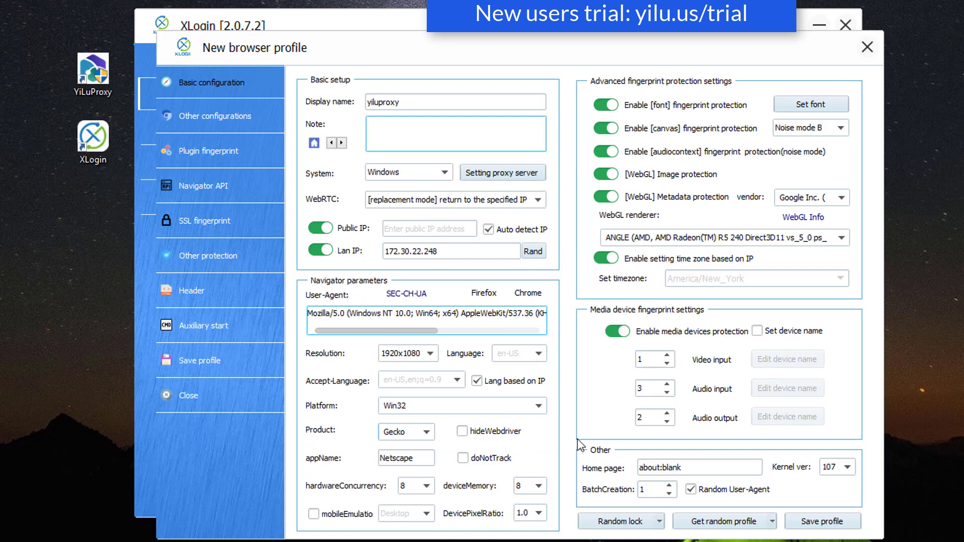
- Set the browser profile's home page to iplocation.com and choose kernel version 107
left_click(654, 462)
left_click_drag(693, 462, 637, 467)
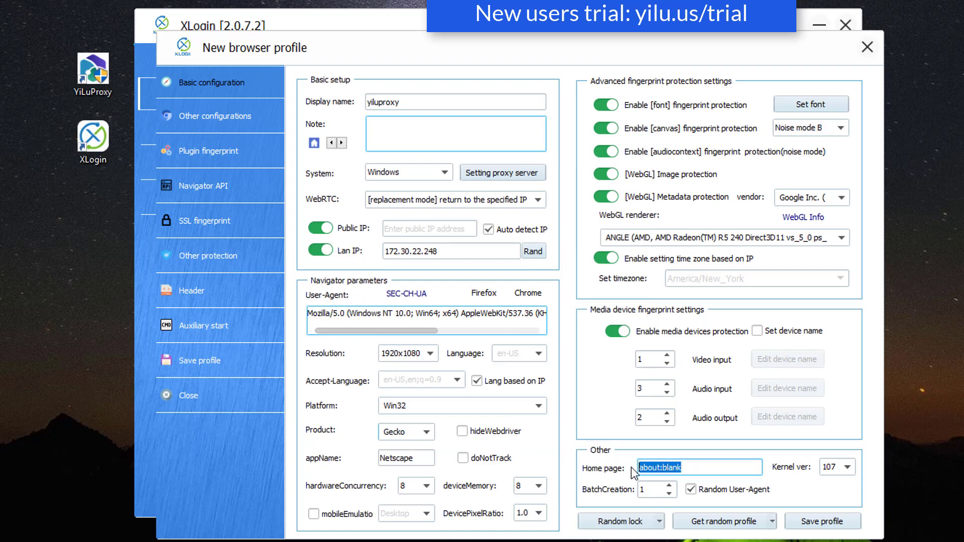
key("BackSpace")
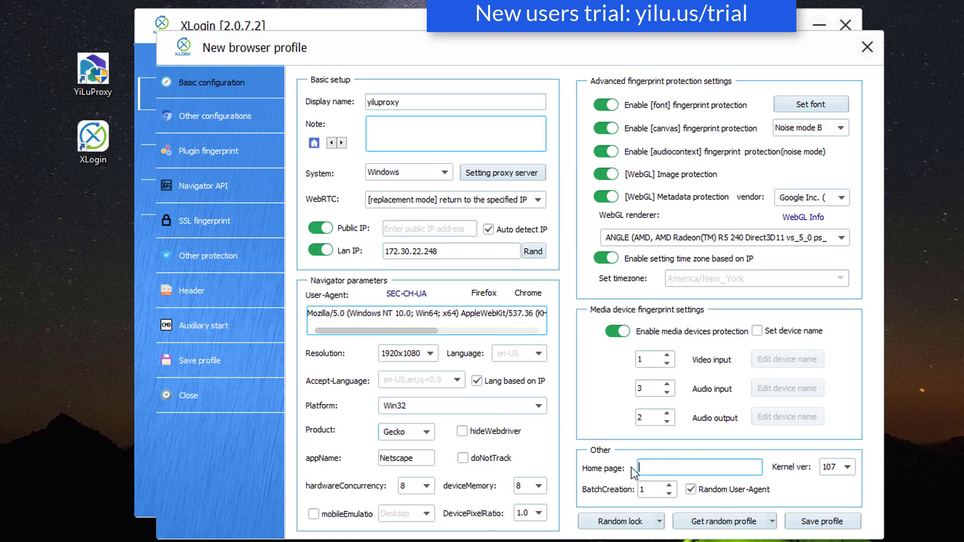
type("iplocation.com")
left_click(838, 466)
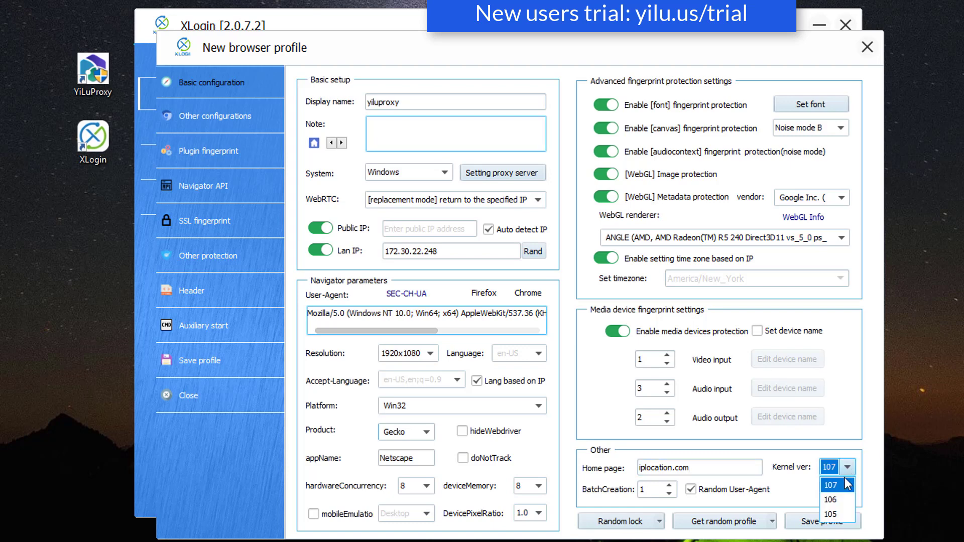
left_click(842, 484)
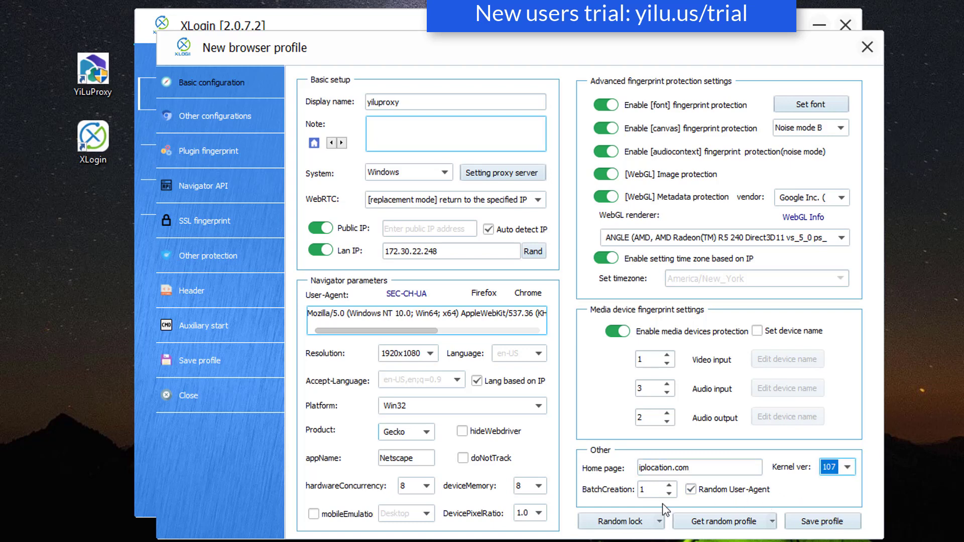
- Set the batch creation count to 2 and save the new browser profiles
left_click(643, 487)
left_click_drag(651, 489, 615, 494)
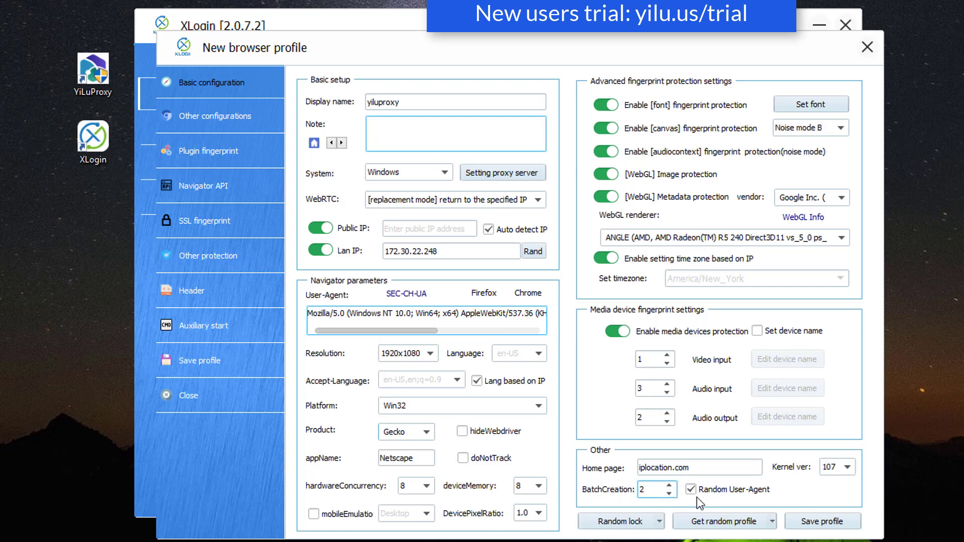
left_click(807, 526)
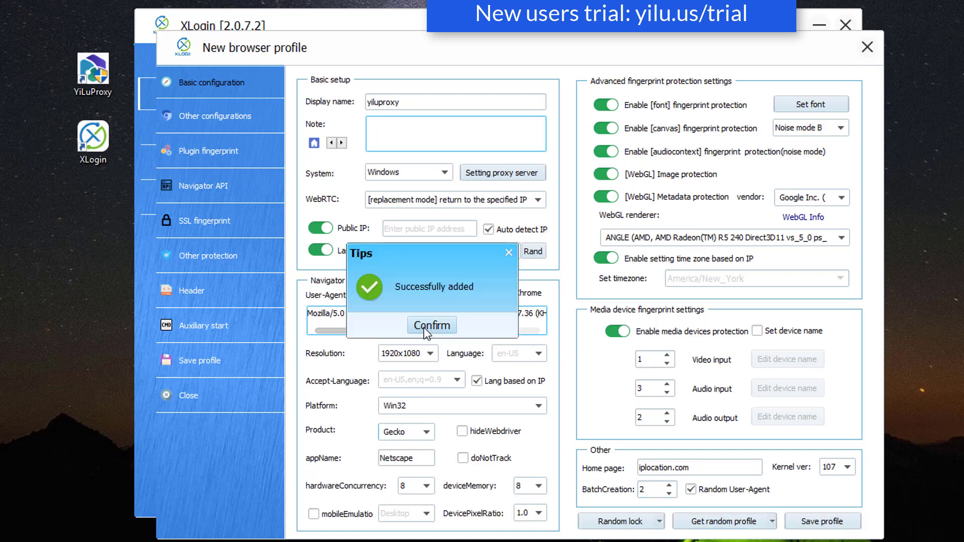
left_click(427, 325)
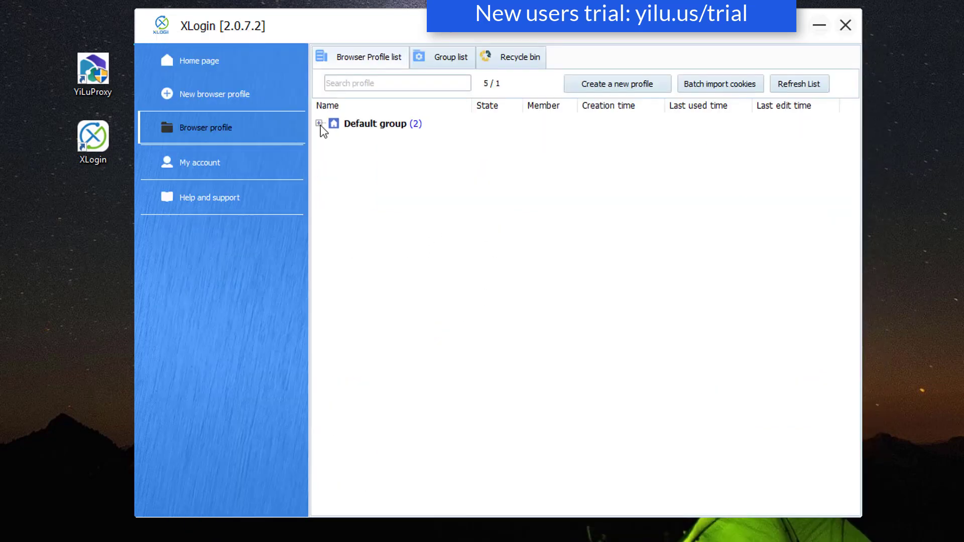
- Expand the Default group in the browser profile list and start the yiluproxy(1) profile
left_click(319, 124)
left_click(389, 146)
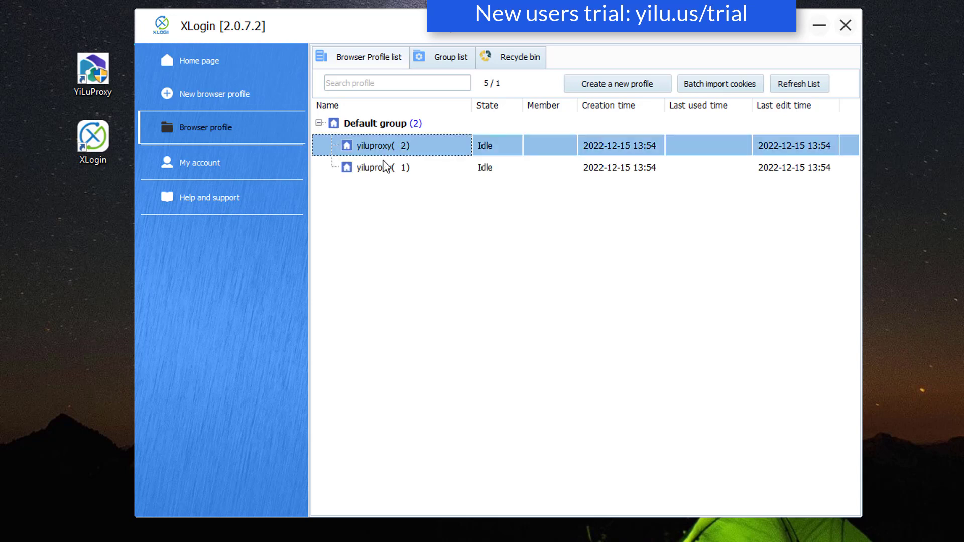
double_click(384, 167)
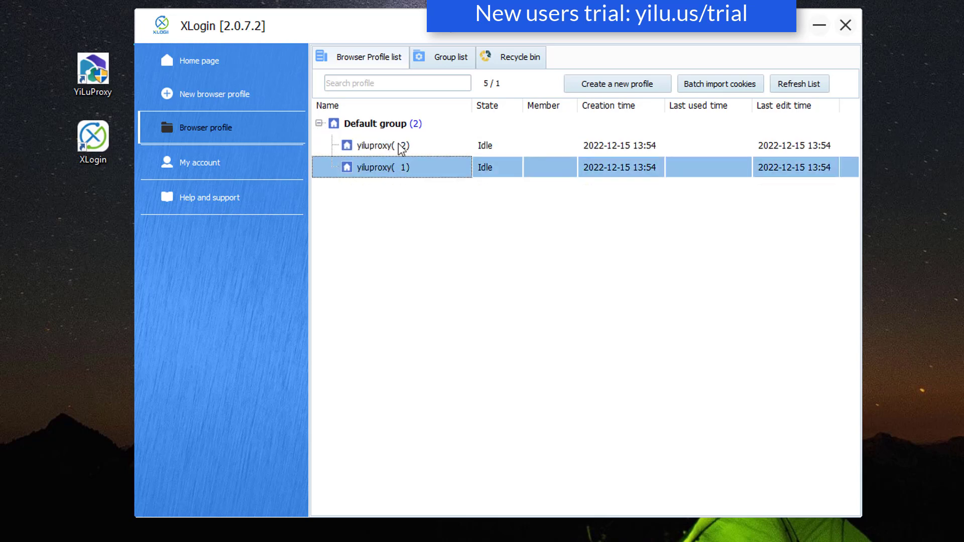
left_click(361, 144)
left_click(368, 168)
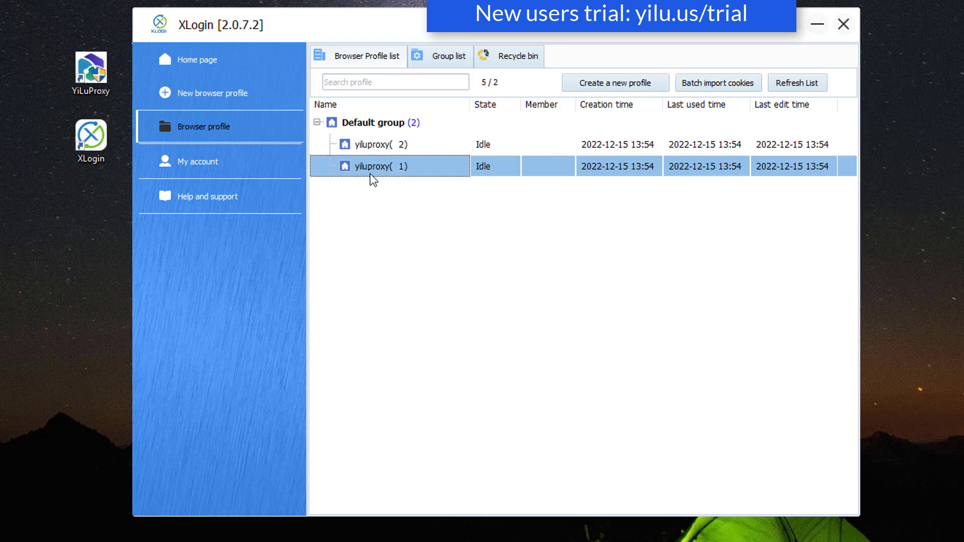
right_click(372, 170)
left_click(372, 170)
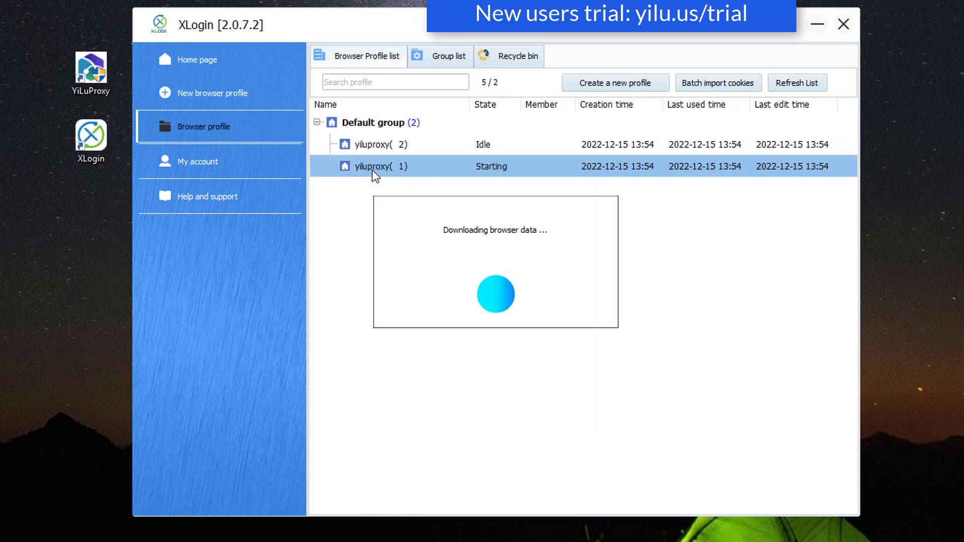